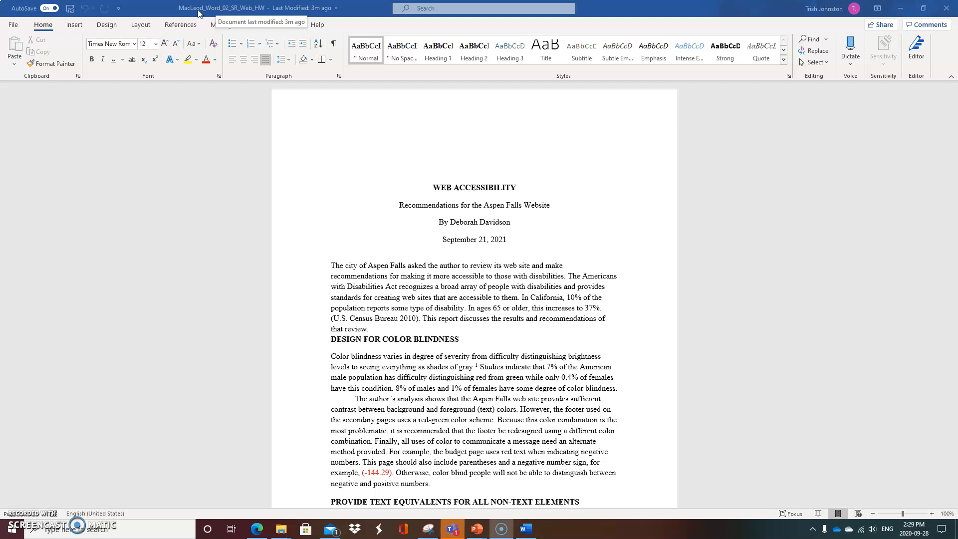
# Step: Give the first body paragraph, starting "The city of Aspen Falls", a 0.5" first-line indent and 12 pt spacing after
pyautogui.click(334, 265)
pyautogui.click(333, 265)
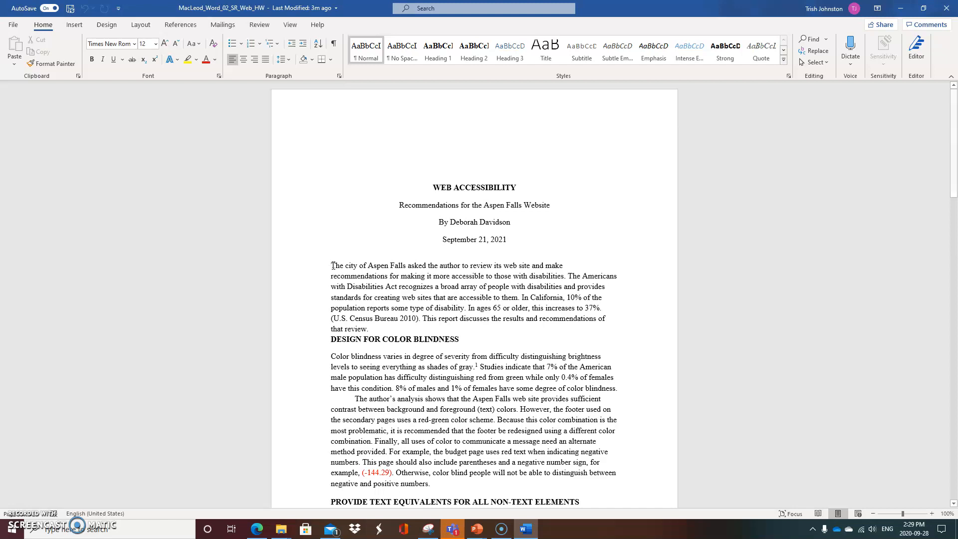
pyautogui.click(338, 76)
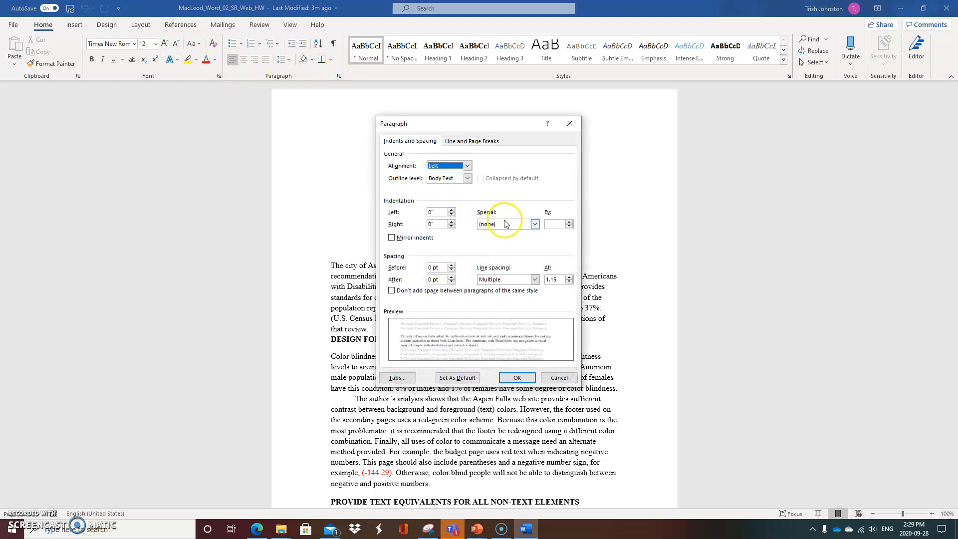
pyautogui.click(535, 224)
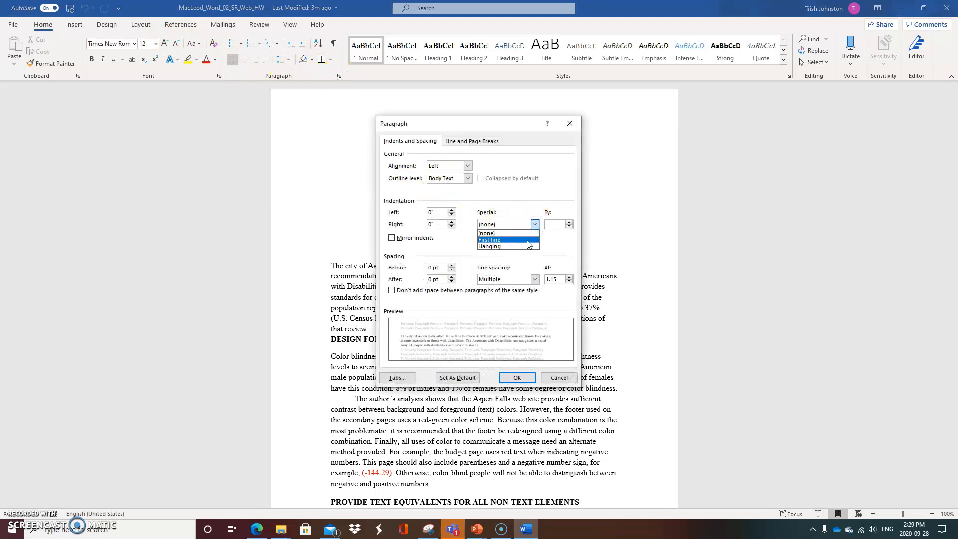
pyautogui.click(529, 240)
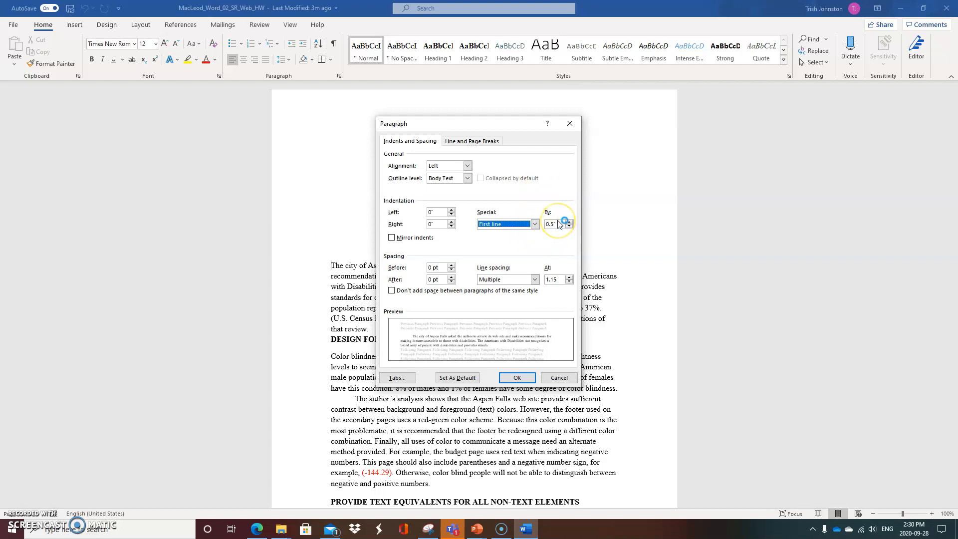
pyautogui.click(551, 224)
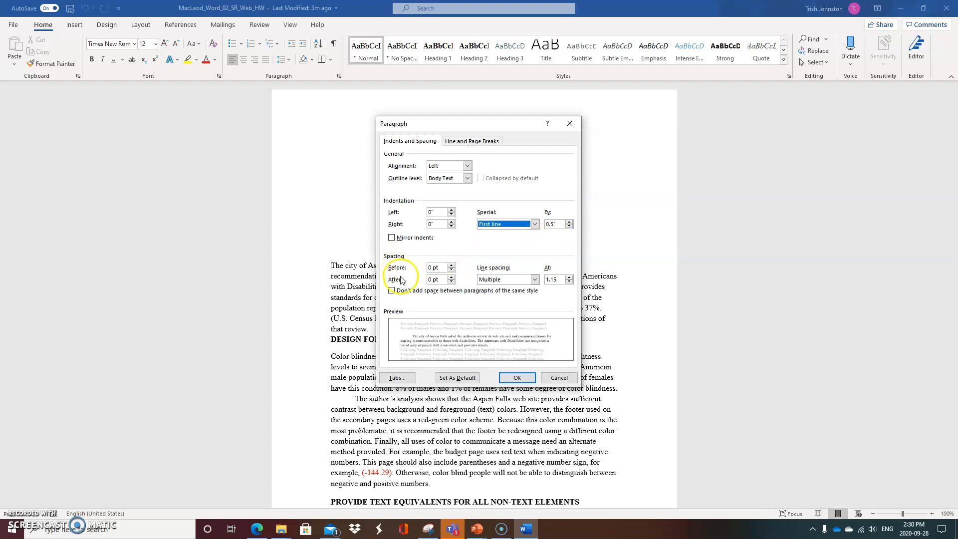
pyautogui.click(452, 277)
pyautogui.click(451, 277)
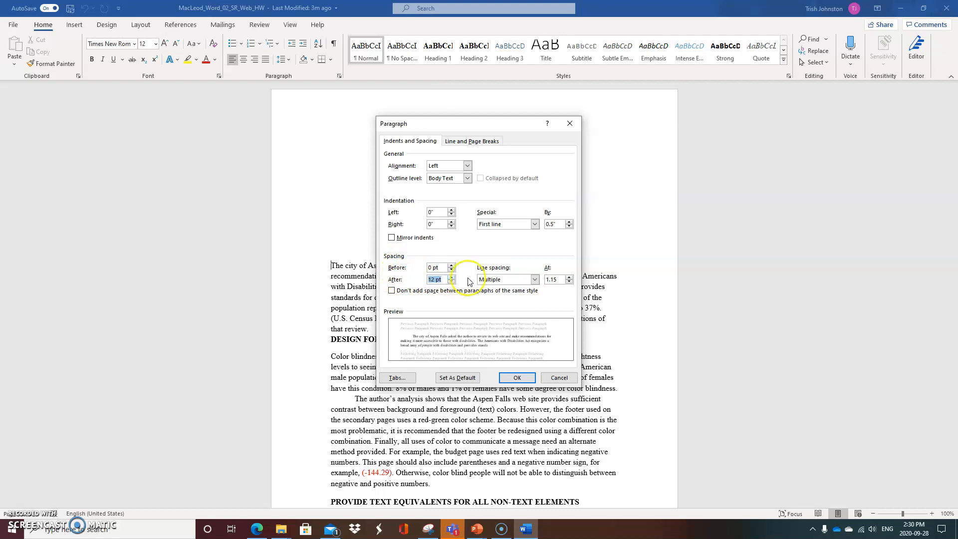
pyautogui.click(518, 379)
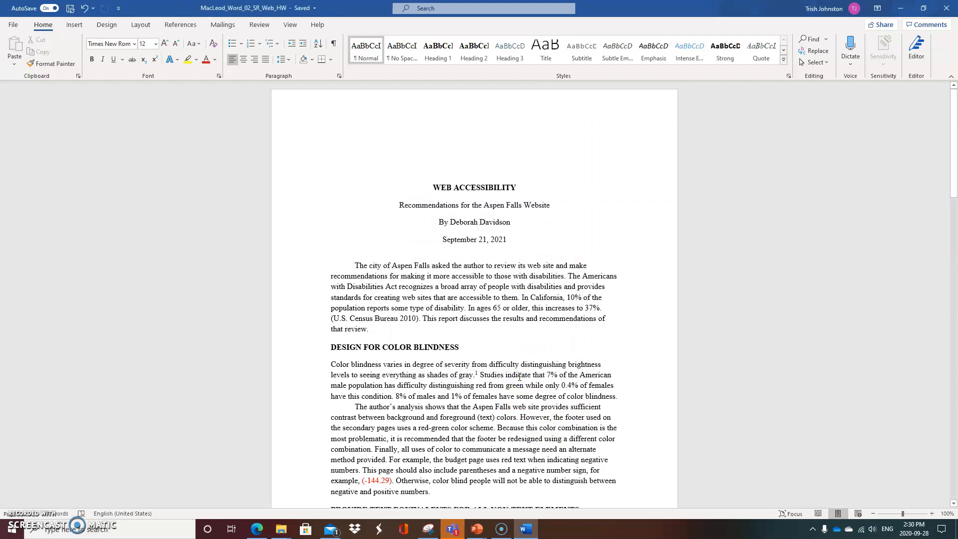
# Step: Apply a 0.5" first-line indent and 12 pt spacing after to the paragraph starting "Color blindness varies"
pyautogui.click(332, 364)
pyautogui.click(339, 75)
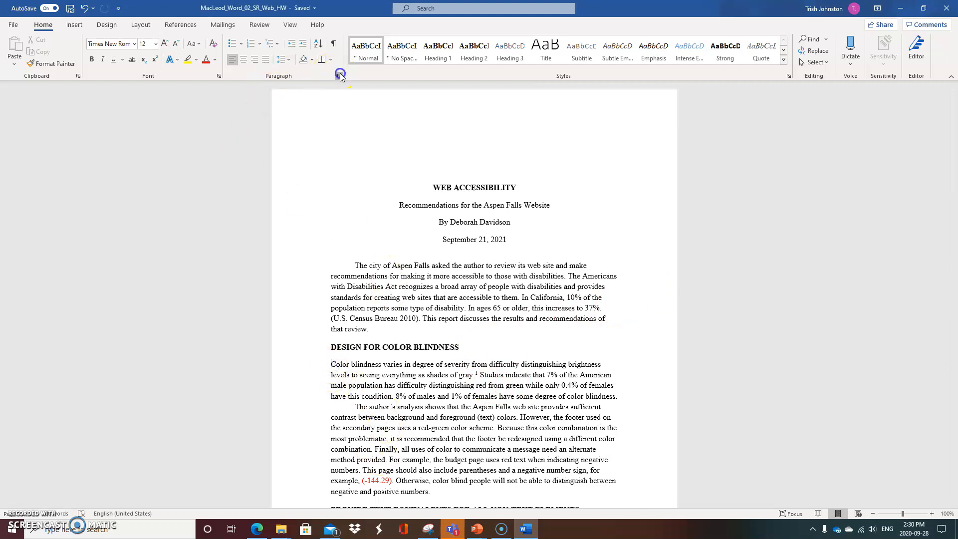
pyautogui.click(534, 224)
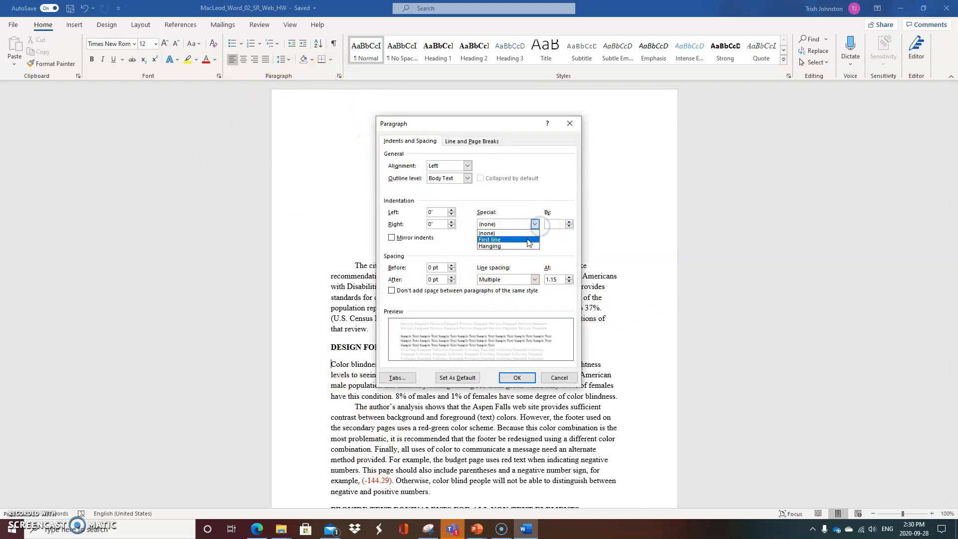
pyautogui.click(529, 240)
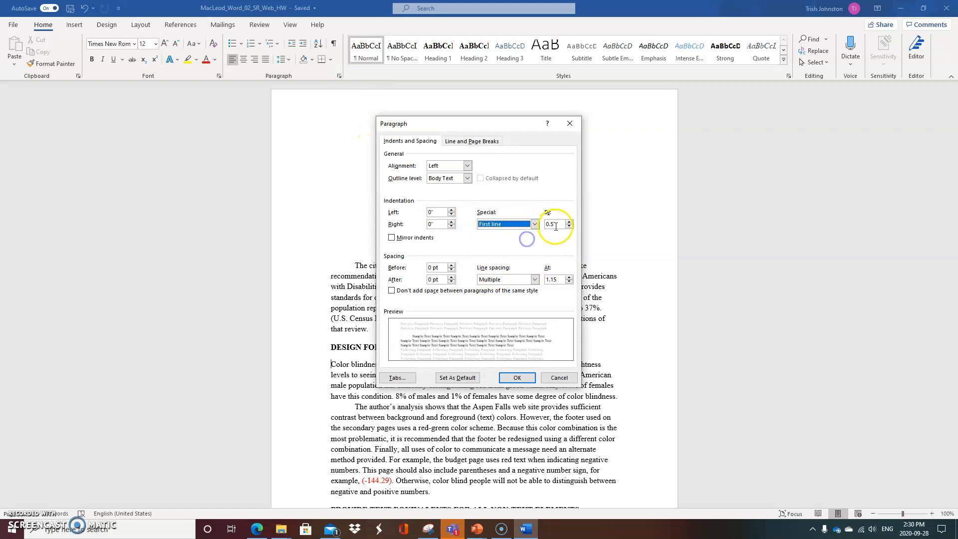
pyautogui.click(452, 277)
pyautogui.click(451, 278)
pyautogui.click(517, 378)
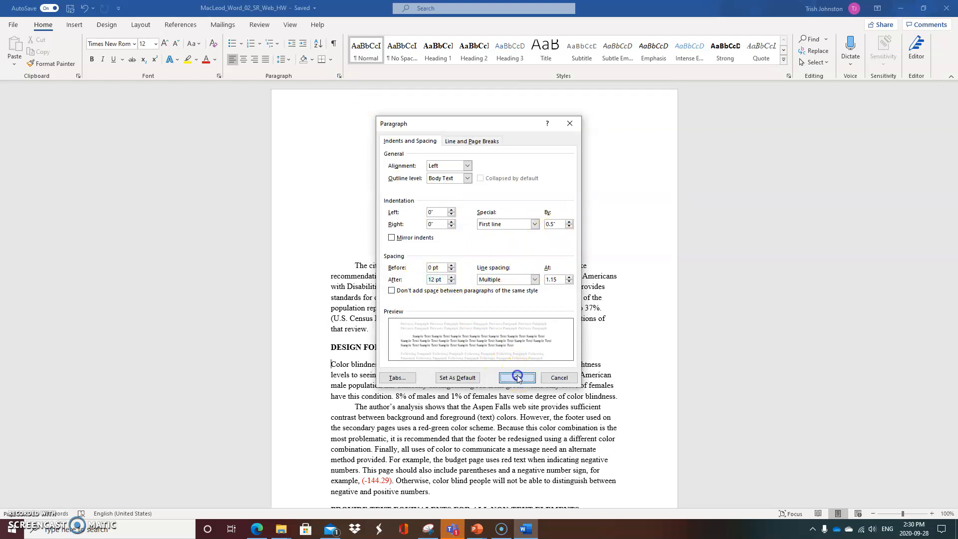
pyautogui.moveTo(512, 370)
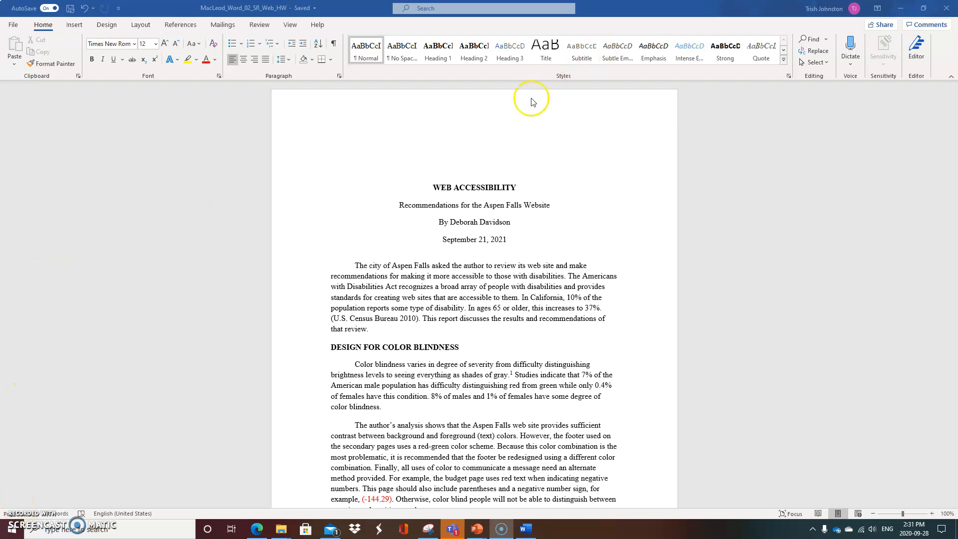
# Step: Modify the Heading 2 style's paragraph format to enable Keep with next
pyautogui.click(475, 55)
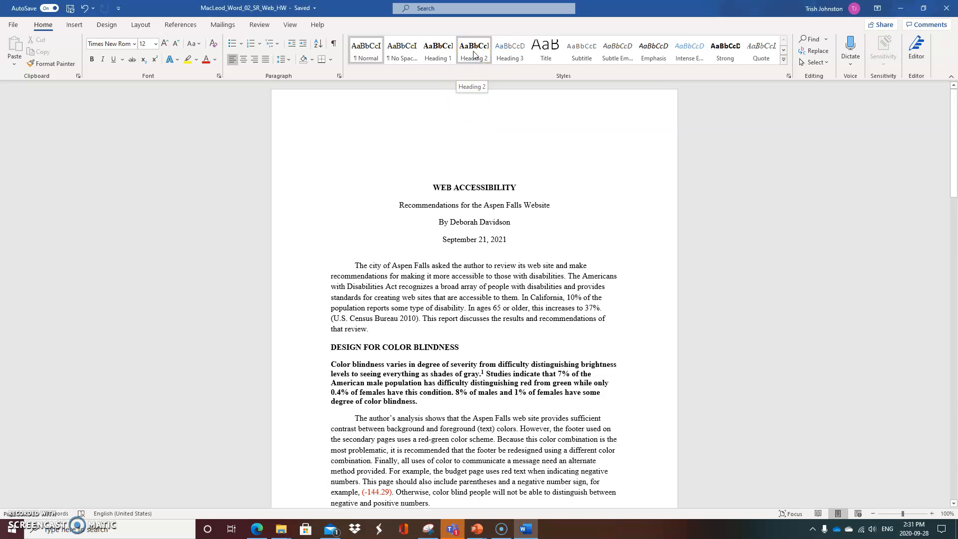
pyautogui.rightClick(475, 55)
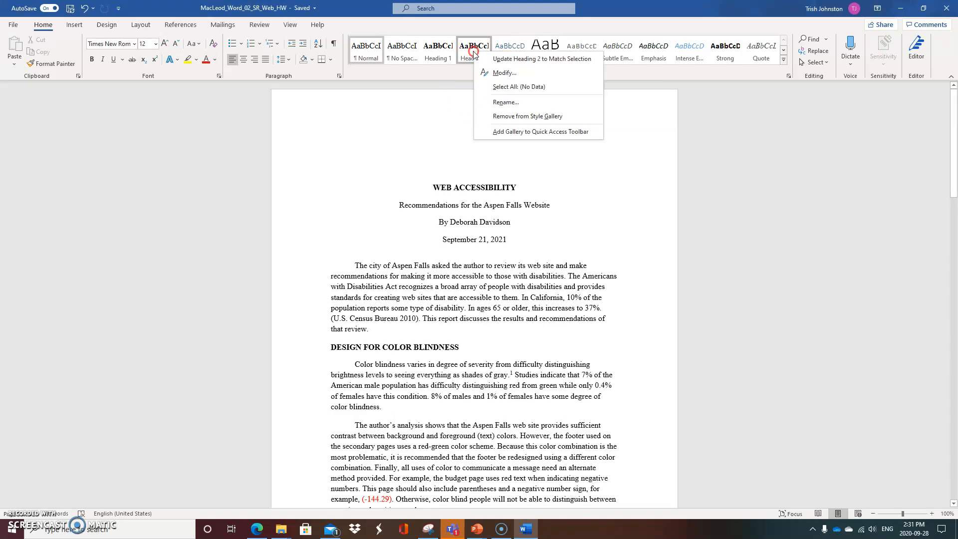
pyautogui.click(498, 75)
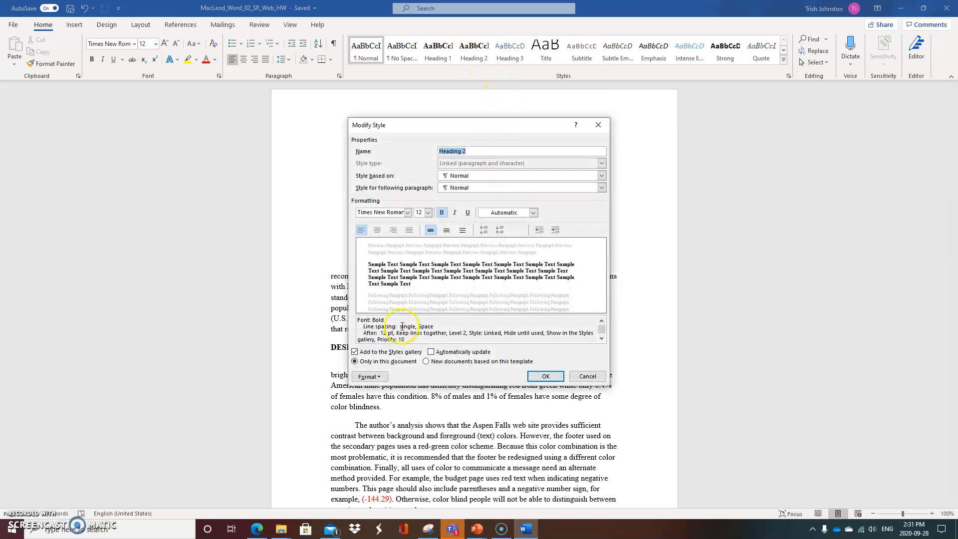
pyautogui.click(370, 376)
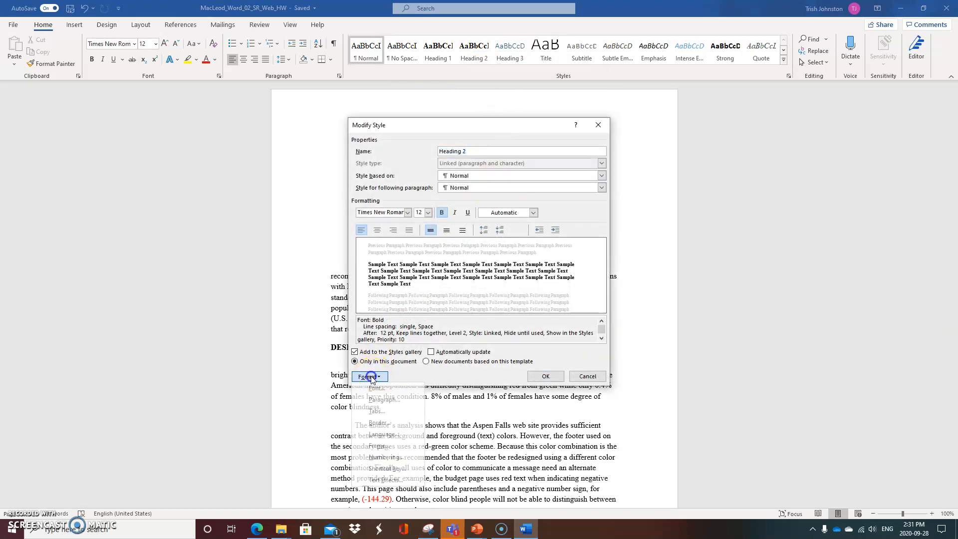
pyautogui.click(379, 401)
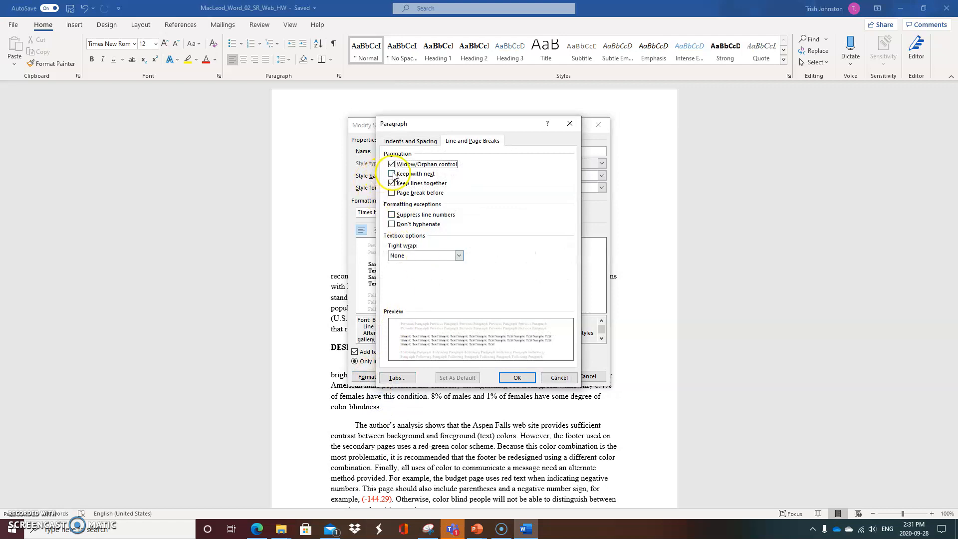
pyautogui.click(392, 174)
pyautogui.click(517, 378)
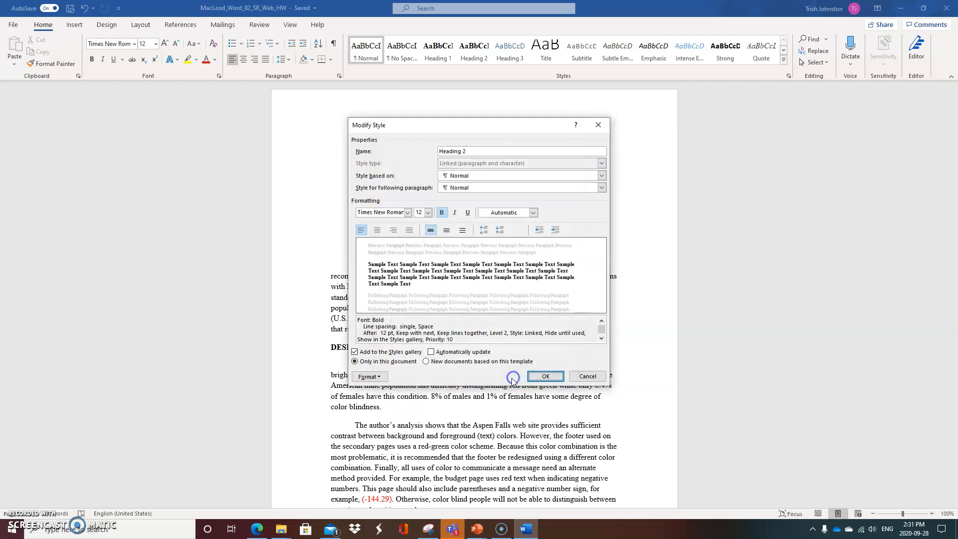
pyautogui.click(544, 376)
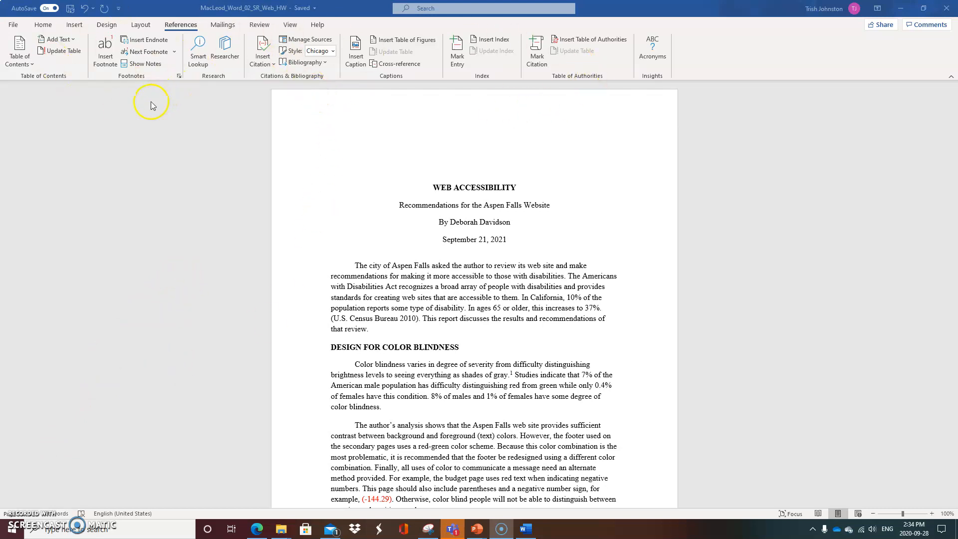
# Step: Edit the document's "Gene Therapy for Color Blindness" source, changing its type to Journal Article
pyautogui.click(300, 44)
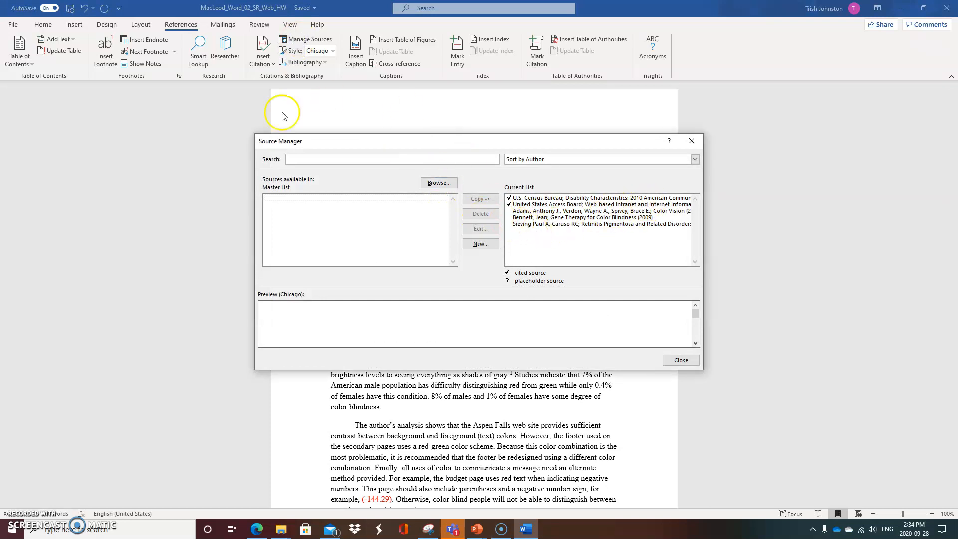
pyautogui.click(530, 219)
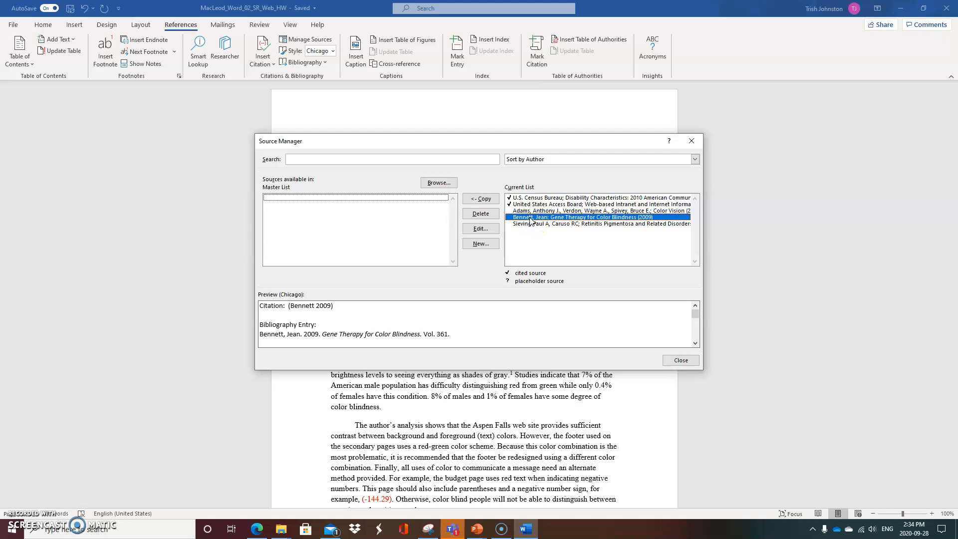
pyautogui.click(480, 229)
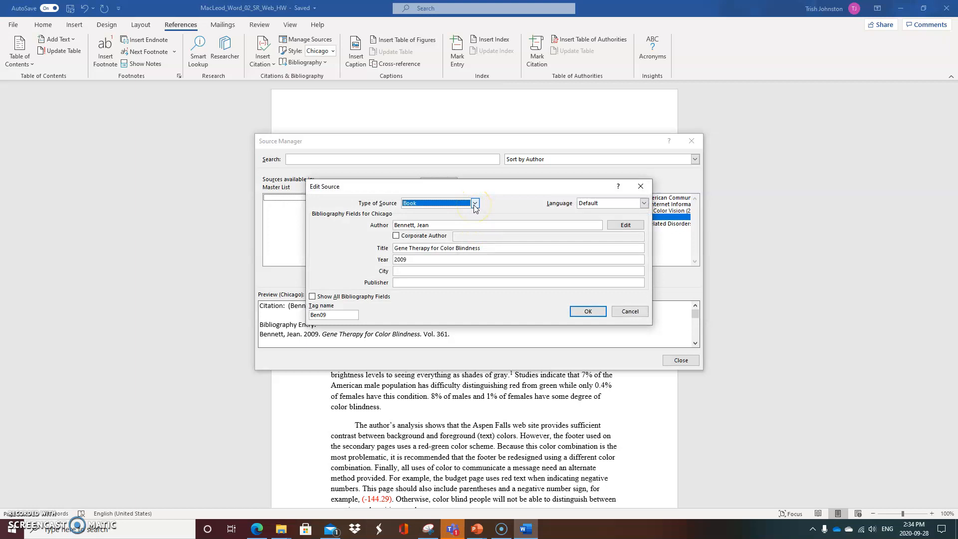
pyautogui.click(475, 203)
pyautogui.click(465, 223)
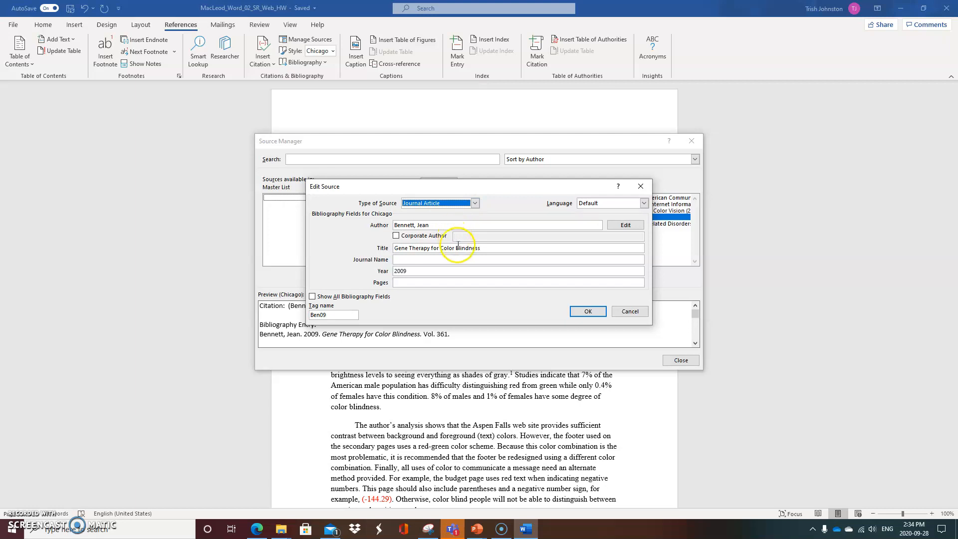
# Step: Set the source's journal name to The New England Journal of Medicine and its pages to 2483-2484, and save it
pyautogui.moveTo(490, 248); pyautogui.dragTo(404, 246)
pyautogui.click(404, 259)
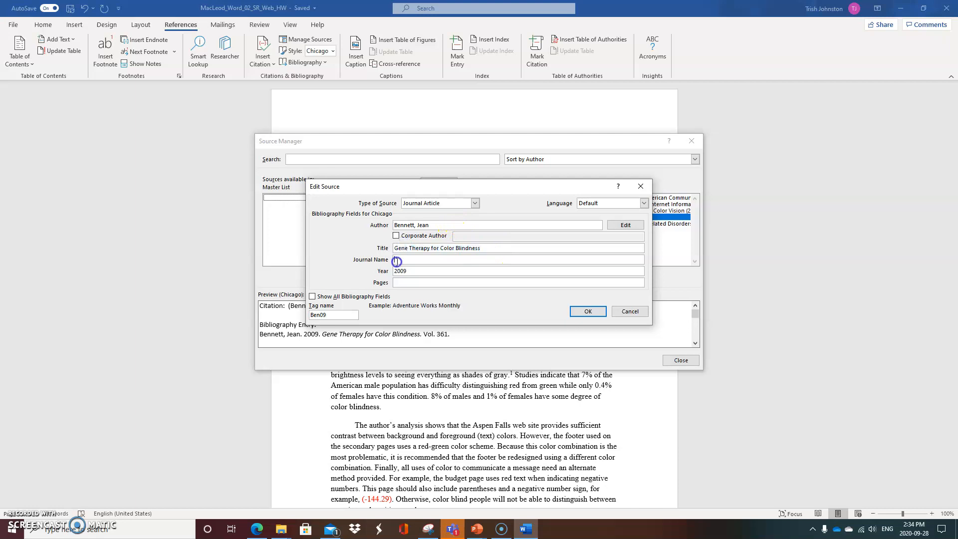
pyautogui.write('The New England Journal of Medicine')
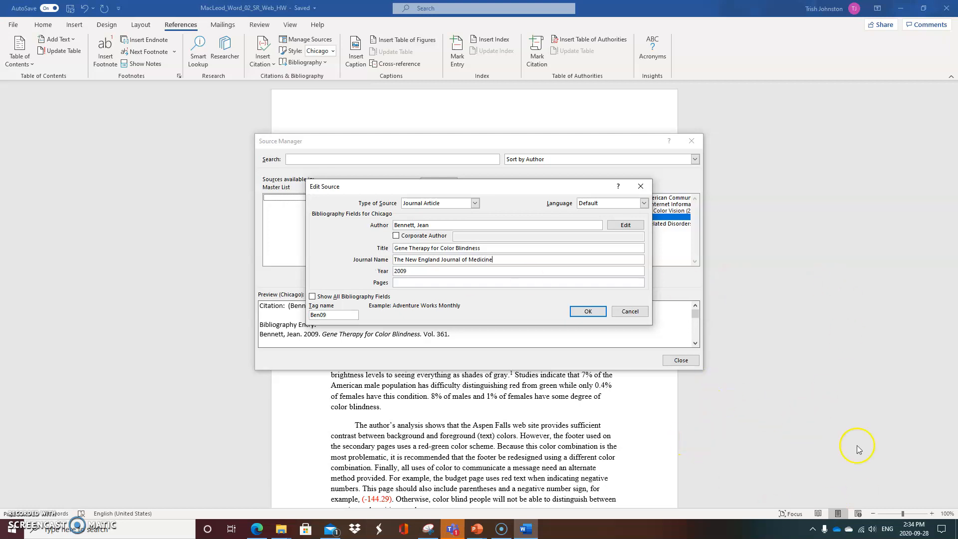
pyautogui.click(400, 282)
pyautogui.write('2483-2484')
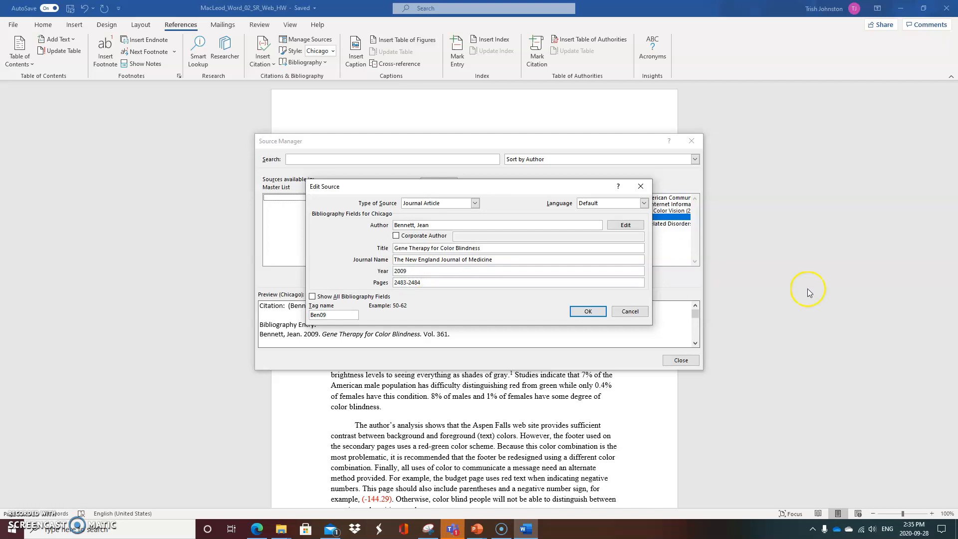
pyautogui.click(602, 315)
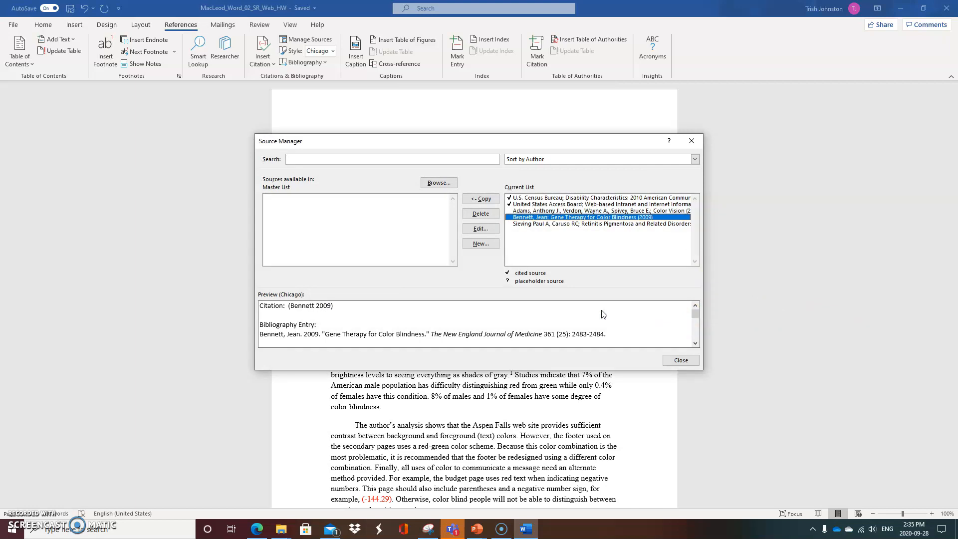
pyautogui.click(679, 360)
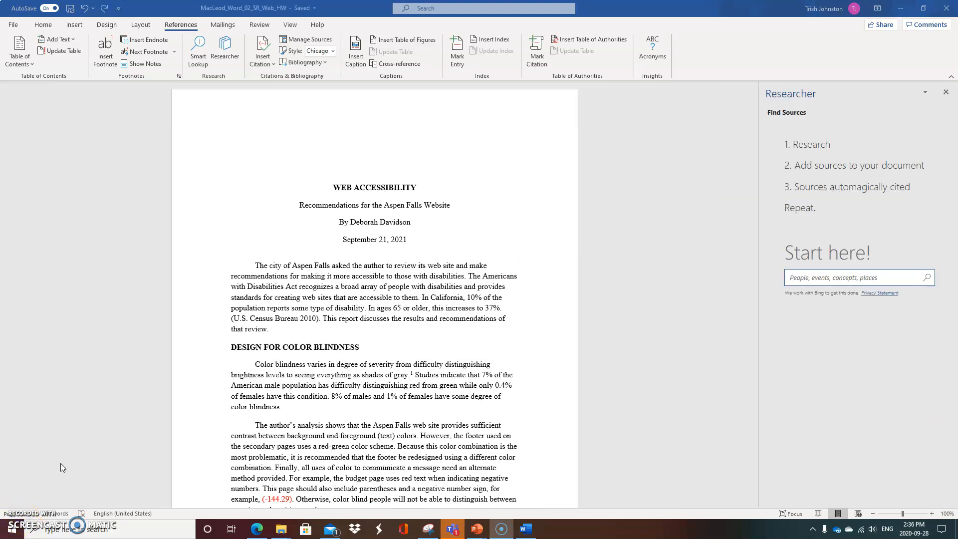
# Step: Insert a citation to "Gene Therapy for Color Blindness" at the end of the first paragraph under DESIGN FOR COLOR BLINDNESS
pyautogui.click(287, 409)
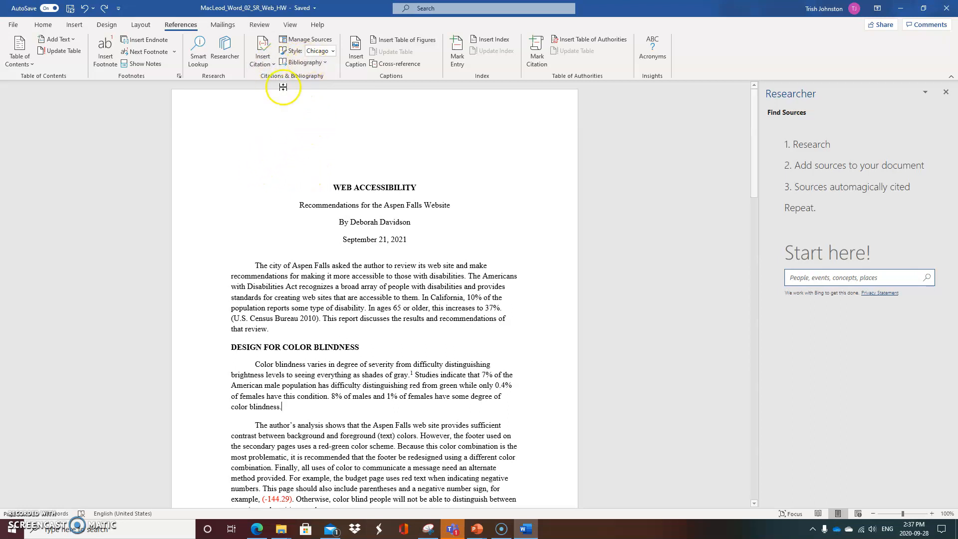
pyautogui.click(270, 65)
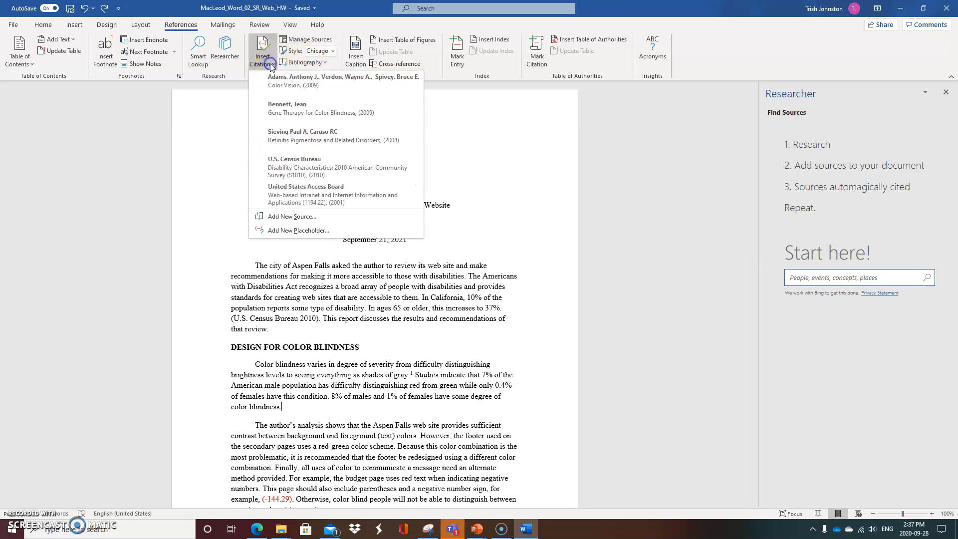
pyautogui.click(291, 107)
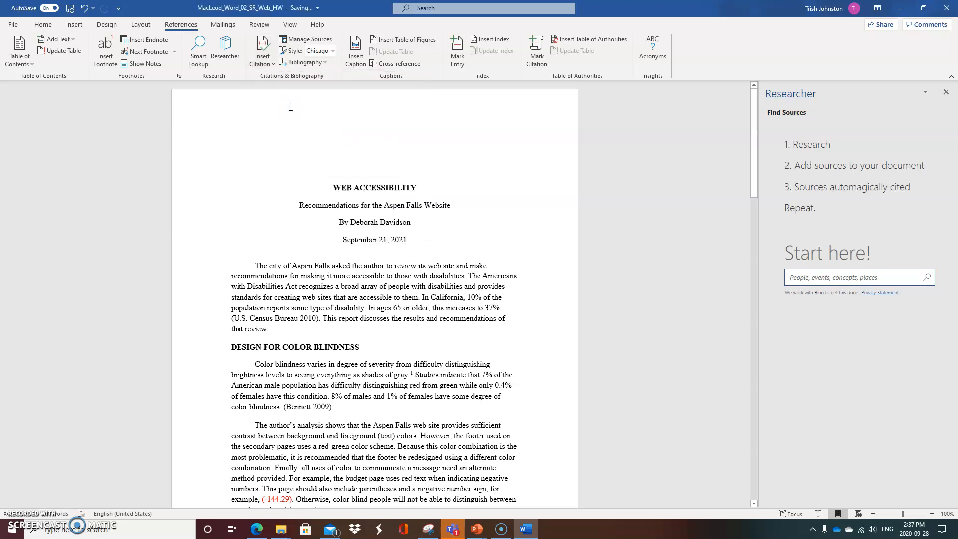
# Step: Edit the citation at the end of the first paragraph under DESIGN FOR COLOR BLINDNESS, adding page number 2483
pyautogui.click(316, 405)
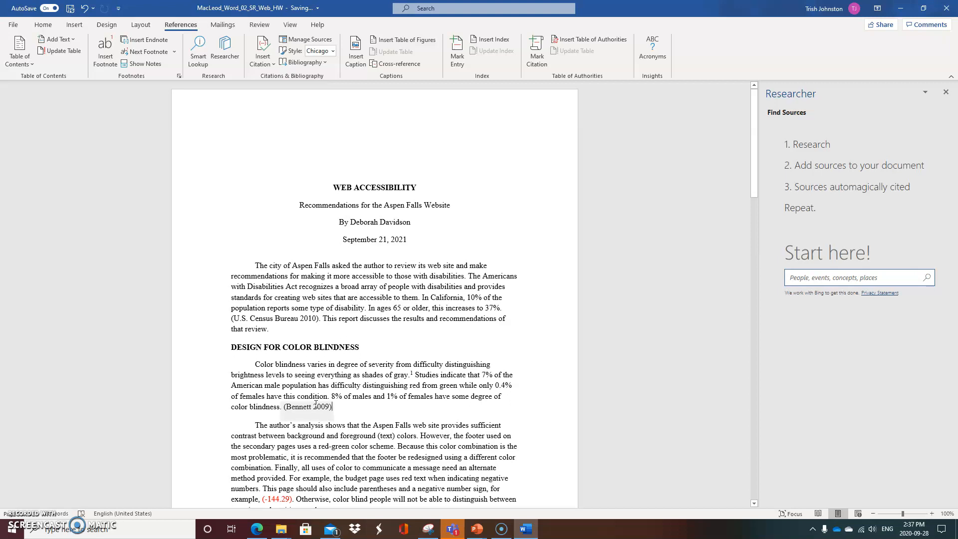
pyautogui.click(317, 406)
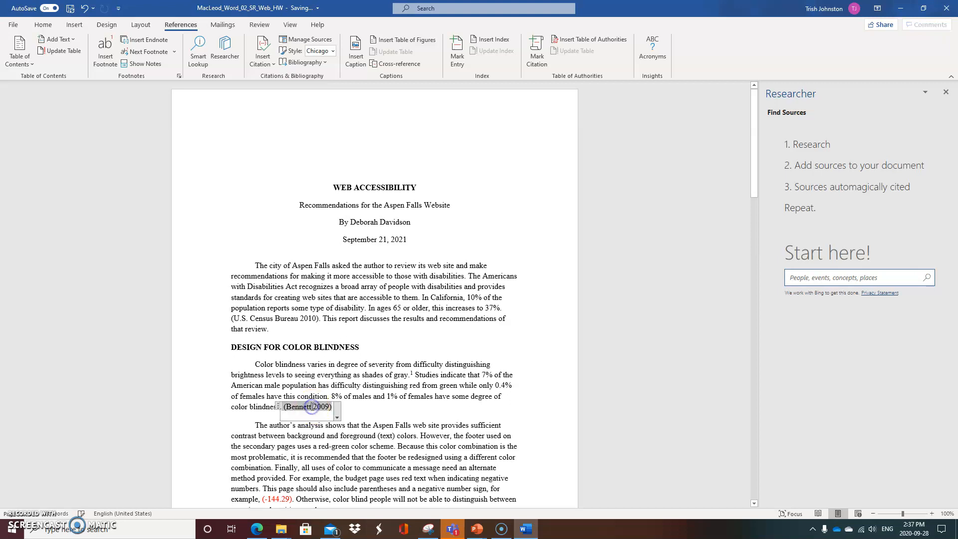
pyautogui.click(337, 417)
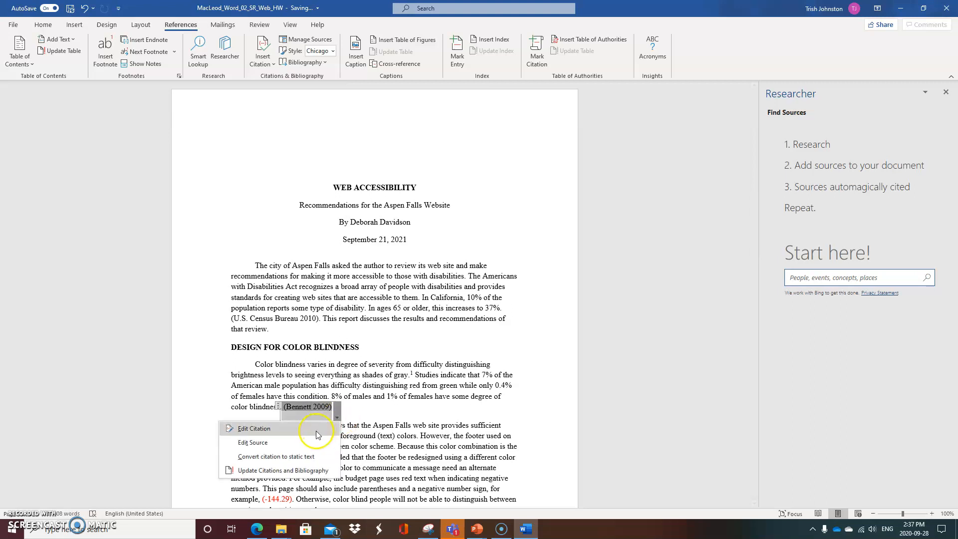
pyautogui.click(316, 431)
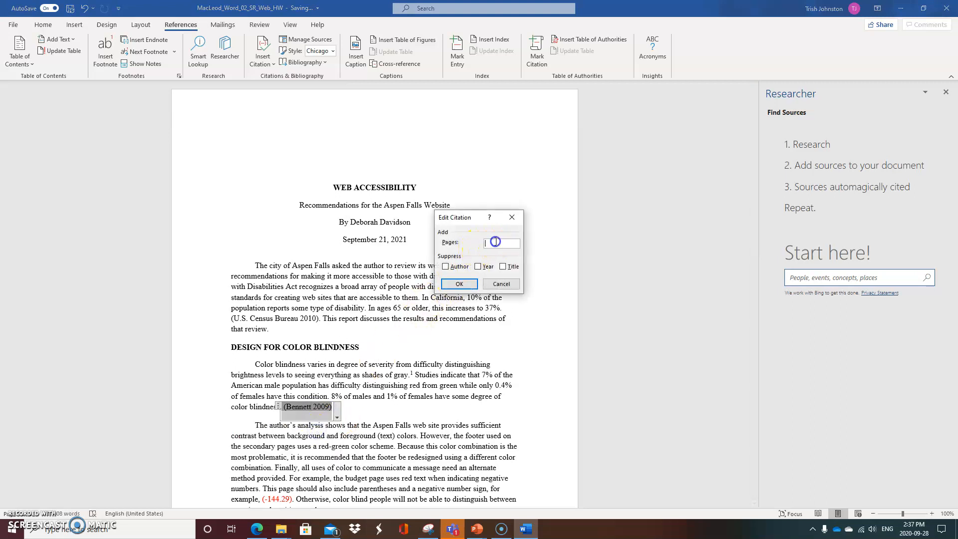
pyautogui.write('2483')
pyautogui.click(464, 283)
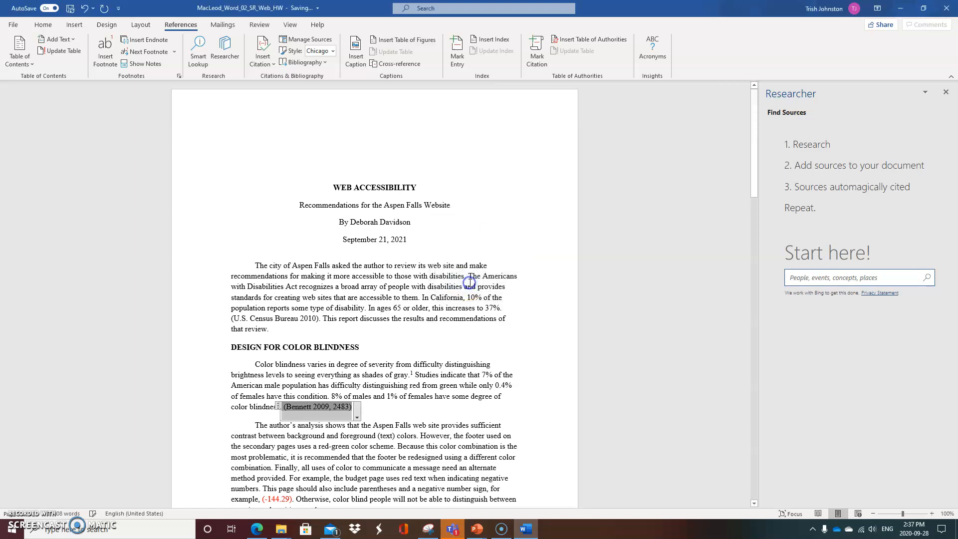
pyautogui.click(607, 411)
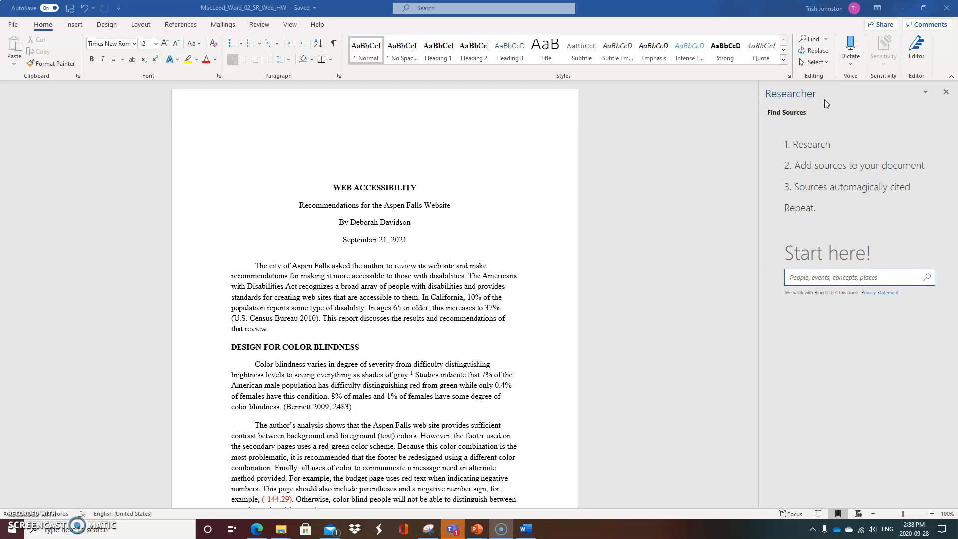
# Step: Replace all occurrences of "web site" with "website" throughout the document
pyautogui.click(818, 51)
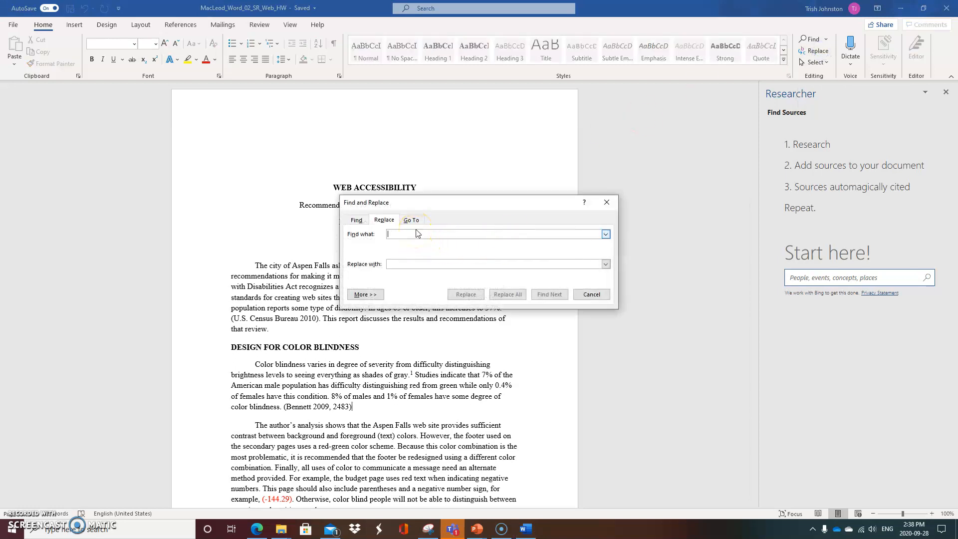
pyautogui.write('web s')
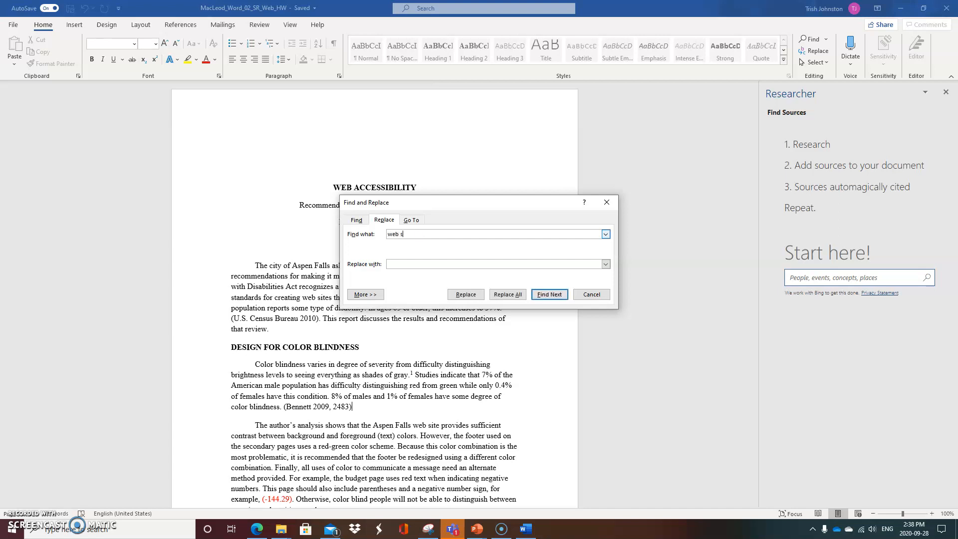
pyautogui.write('ite')
pyautogui.click(424, 265)
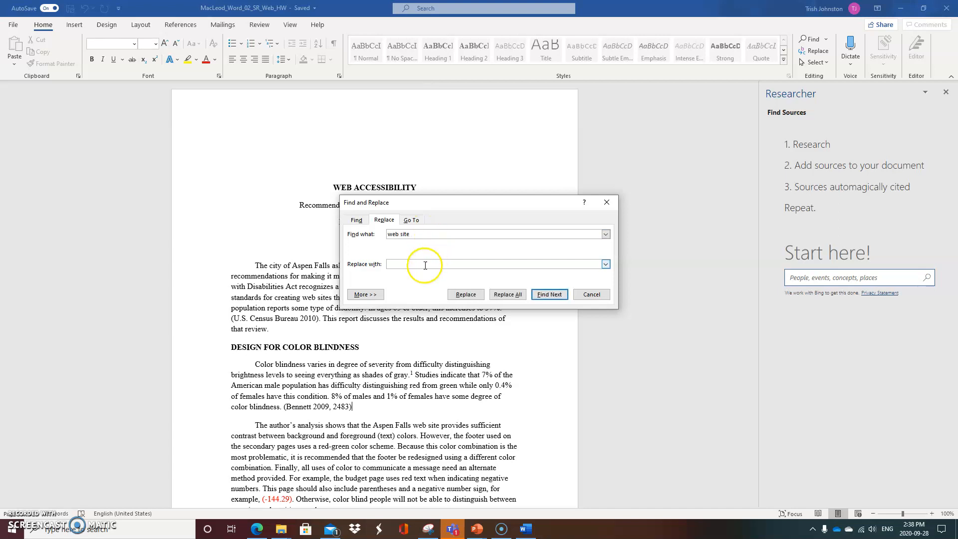
pyautogui.write('we')
pyautogui.click(517, 294)
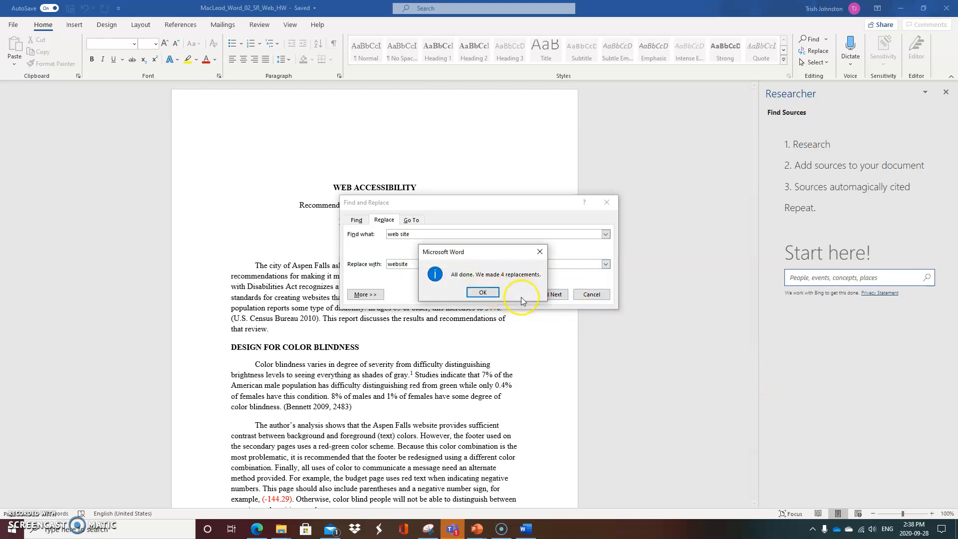
pyautogui.click(482, 292)
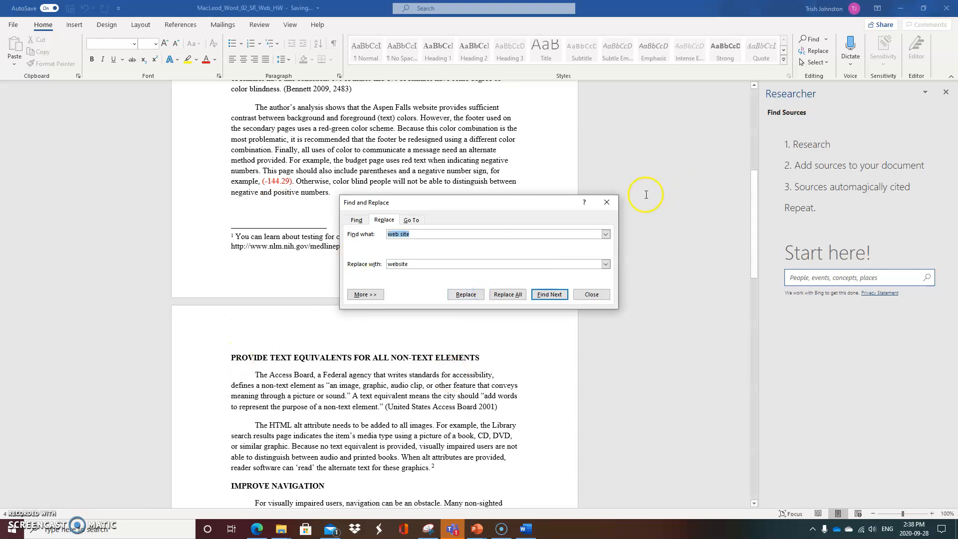
pyautogui.click(607, 202)
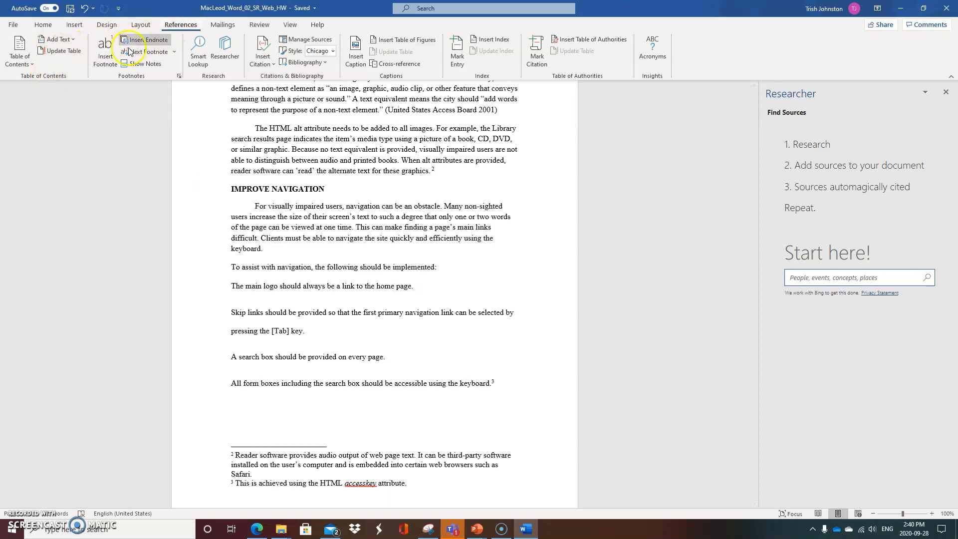
# Step: Insert a footnote after "The main logo should always be a link to the home page." reading "This includes the logo on the homepage itself."
pyautogui.click(108, 58)
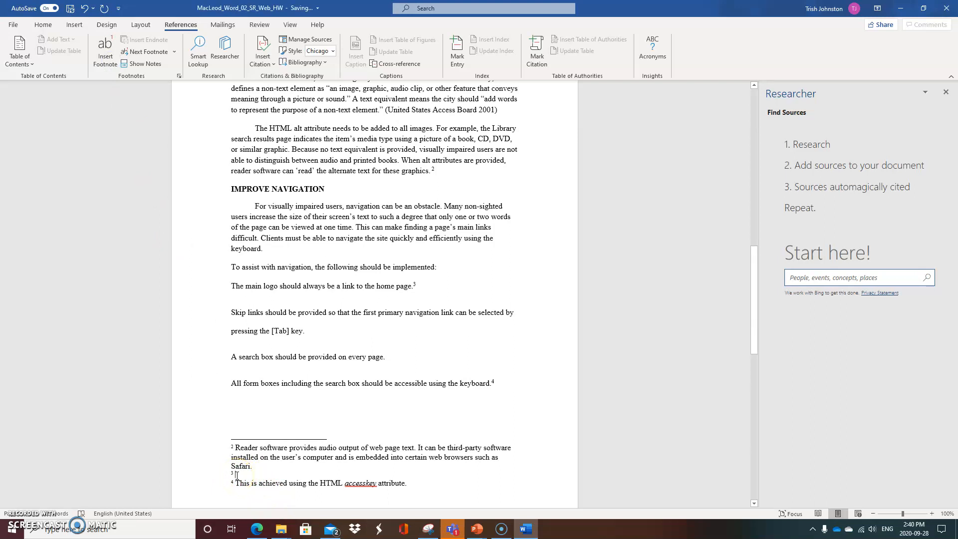
pyautogui.write('This inc')
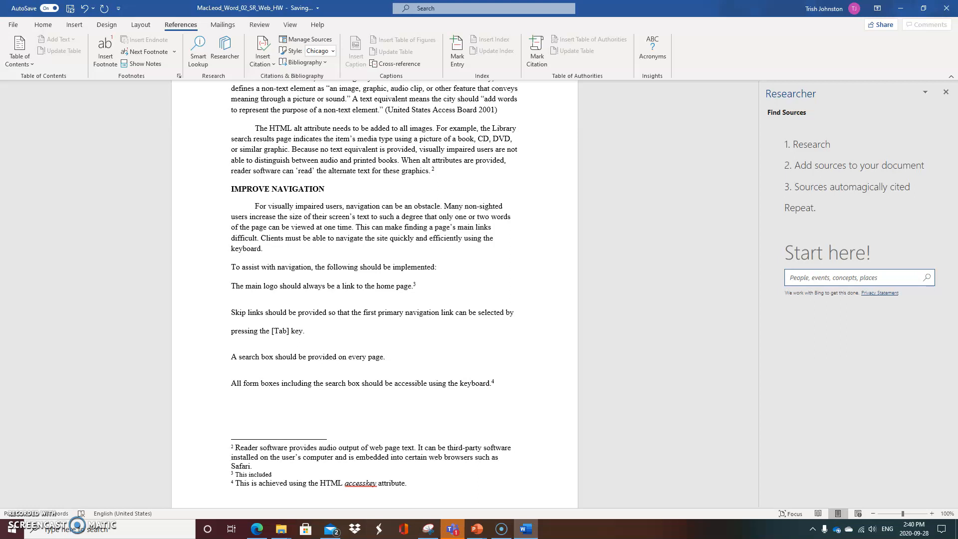
pyautogui.write('ludes the logo on the homepage itself.')
# Step: Increase the font size of the footnote text "This includes the logo on the homepage itself." to 12
pyautogui.click(236, 483)
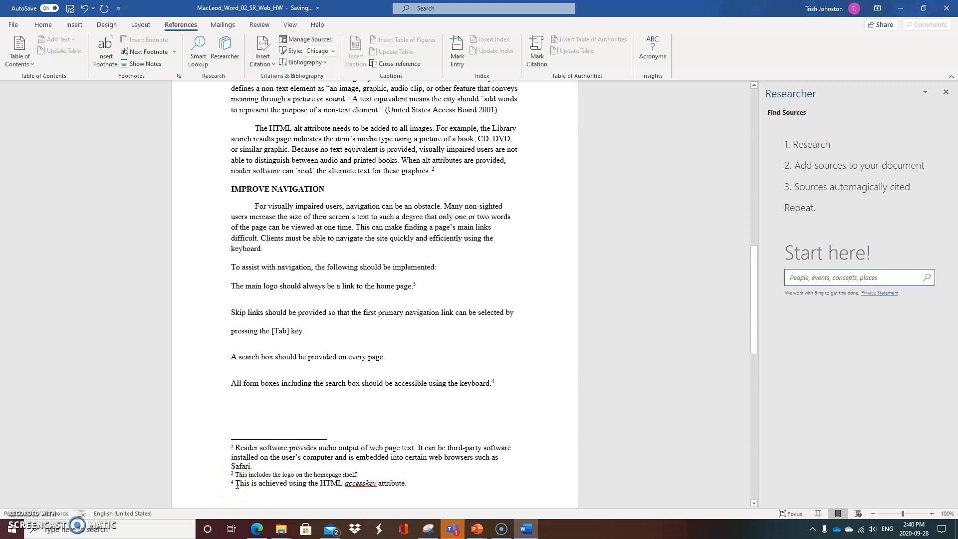
pyautogui.click(381, 477)
pyautogui.moveTo(359, 475); pyautogui.dragTo(235, 475)
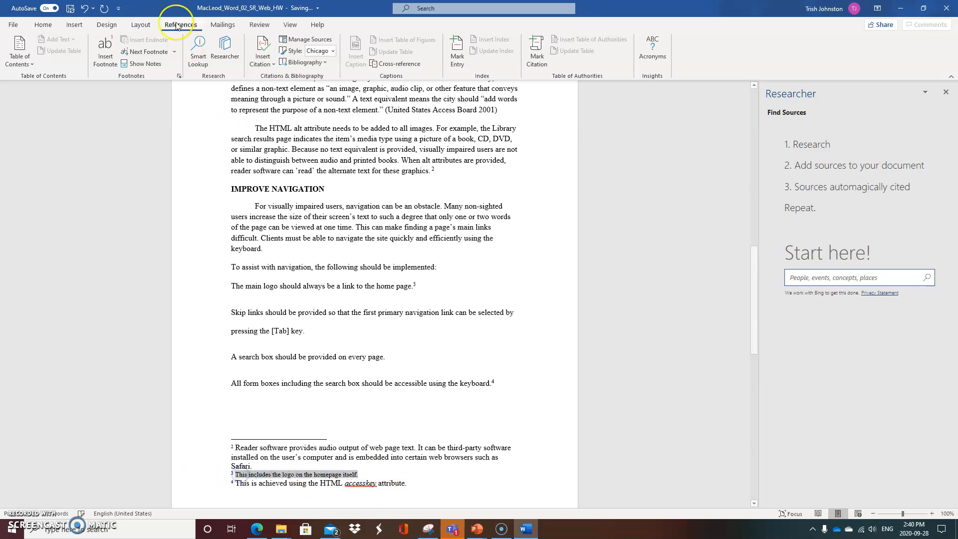
pyautogui.click(43, 24)
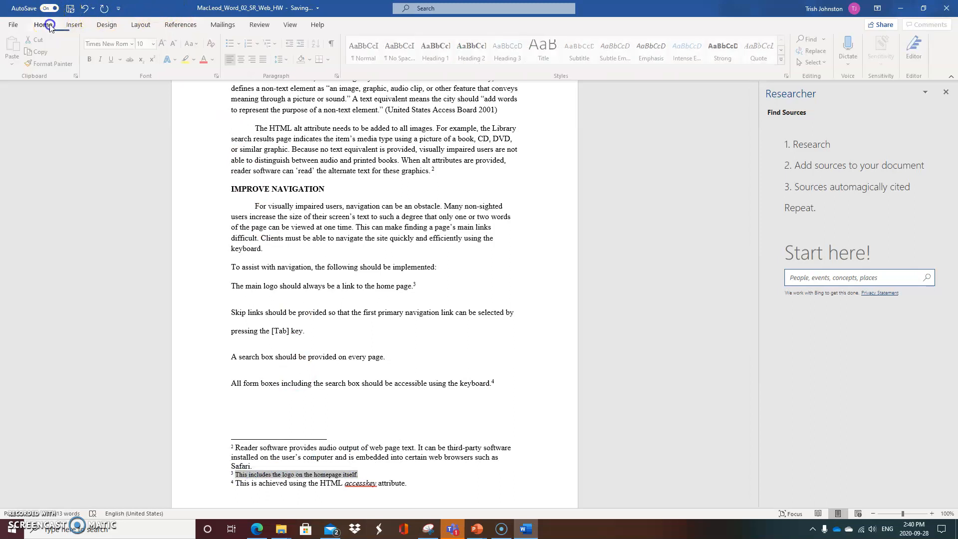
pyautogui.click(163, 43)
pyautogui.click(163, 43)
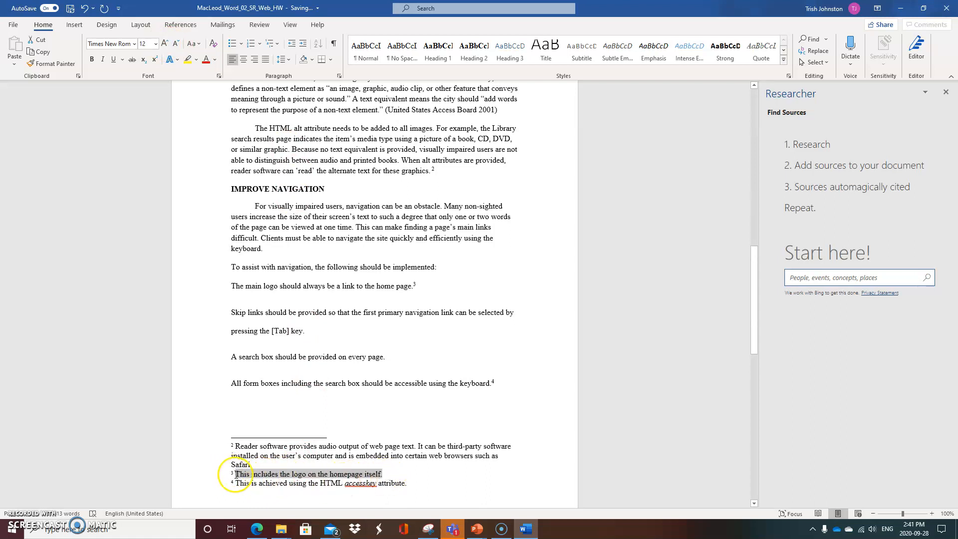
pyautogui.click(421, 472)
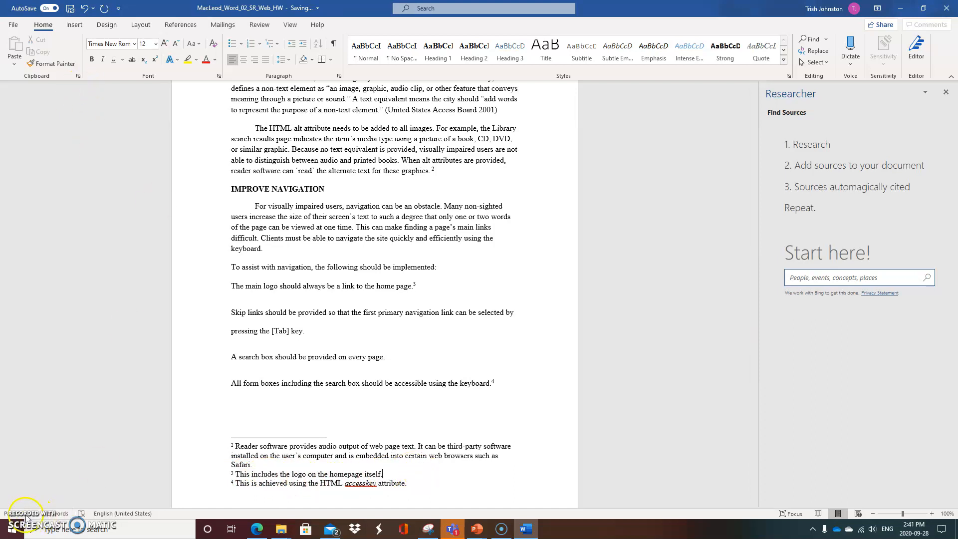
# Step: Format the four lines starting with "Anyone" under CONCLUSION as a list with solid round bullets
pyautogui.scroll(-10, 283, 373)
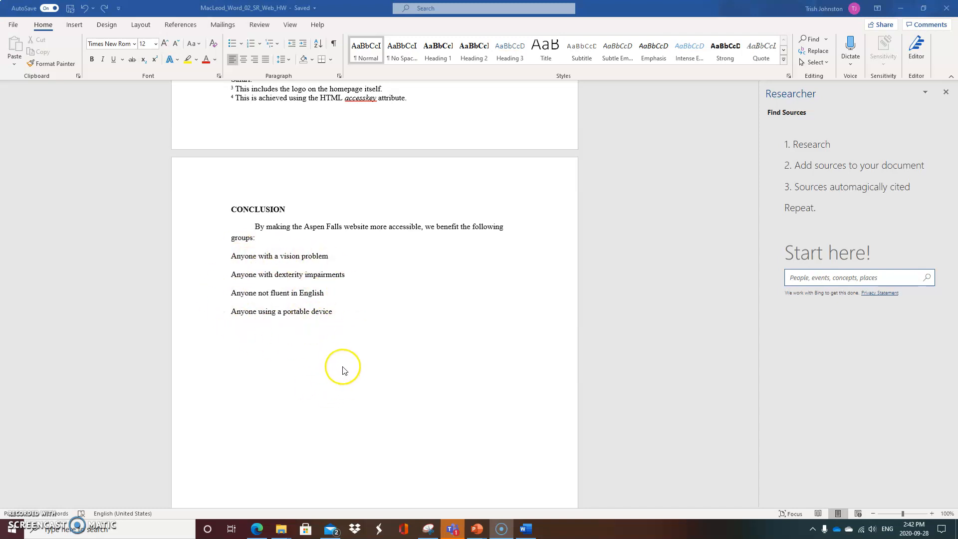
pyautogui.click(239, 264)
pyautogui.moveTo(240, 265); pyautogui.dragTo(352, 316)
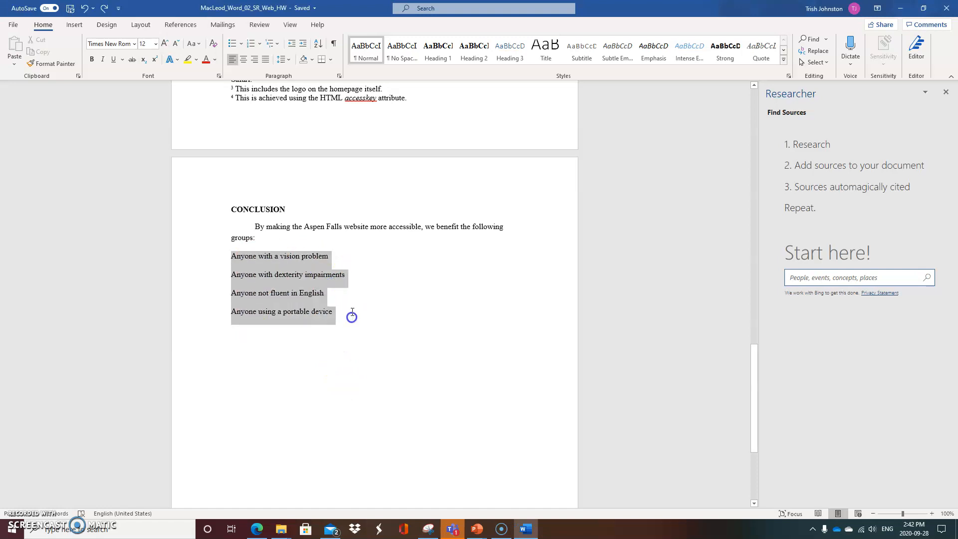
pyautogui.click(241, 43)
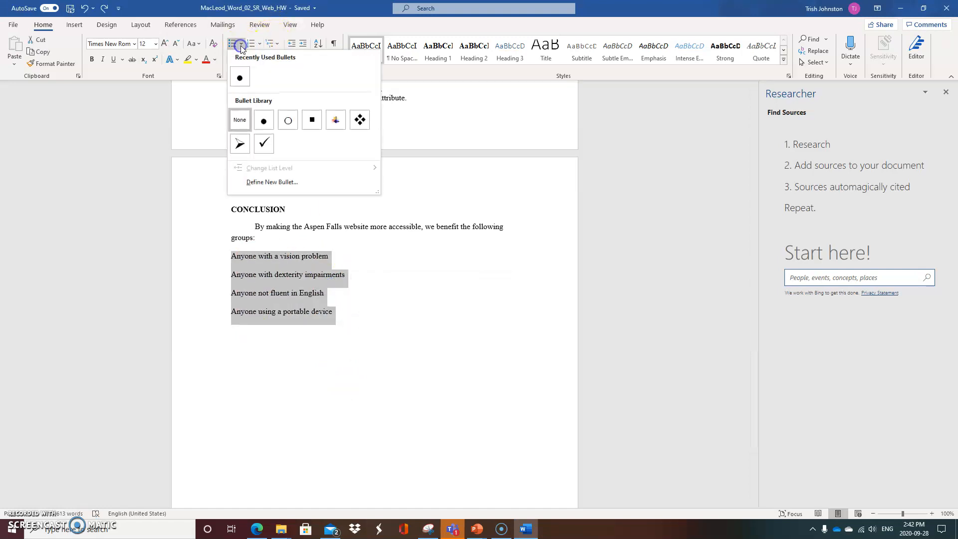
pyautogui.click(241, 79)
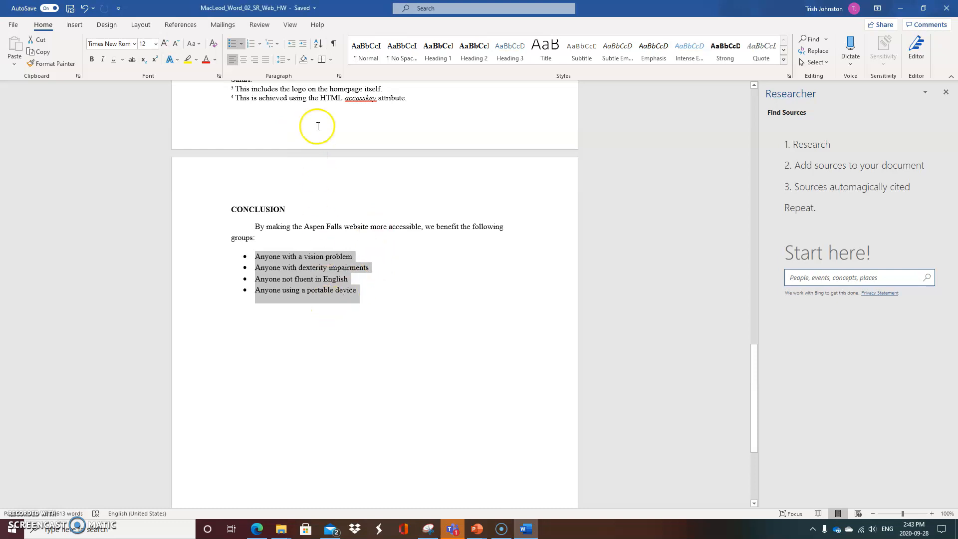
# Step: Set the CONCLUSION bulleted list's left indent to 0" and its line spacing to Double
pyautogui.click(339, 76)
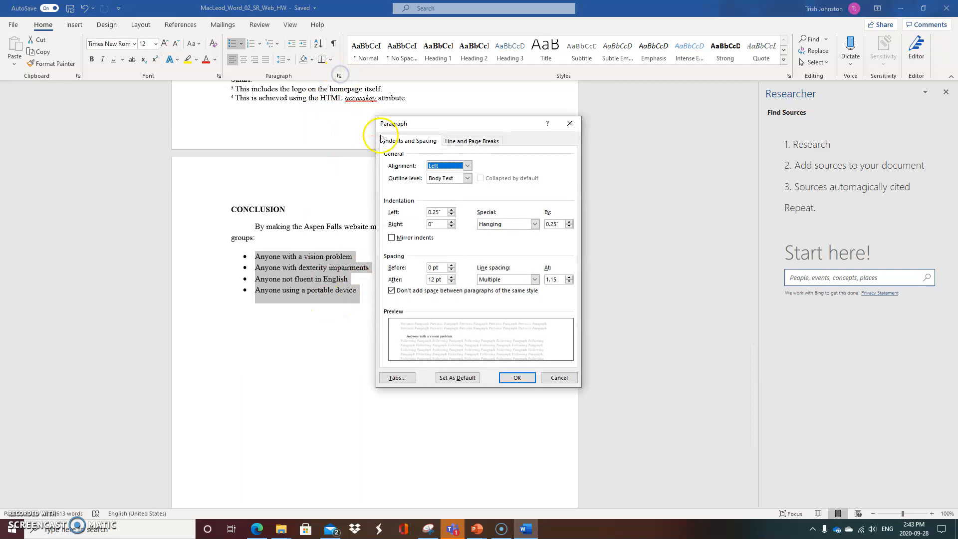
pyautogui.click(452, 216)
pyautogui.click(451, 216)
pyautogui.click(451, 216)
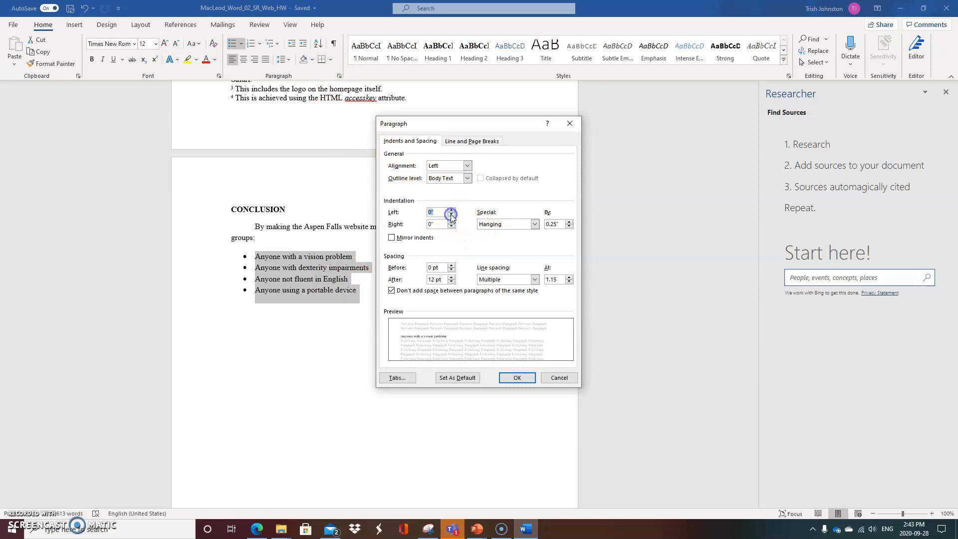
pyautogui.click(535, 280)
pyautogui.click(521, 303)
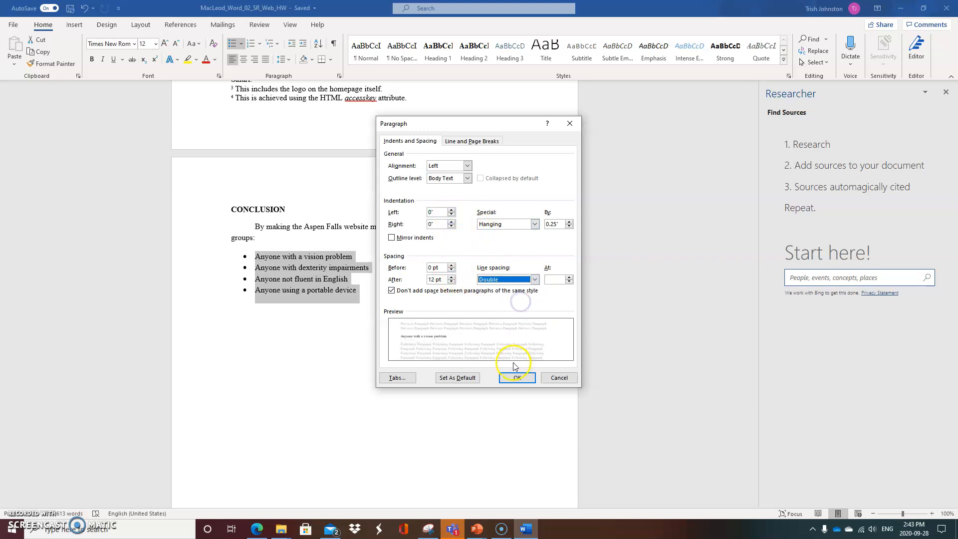
pyautogui.click(514, 377)
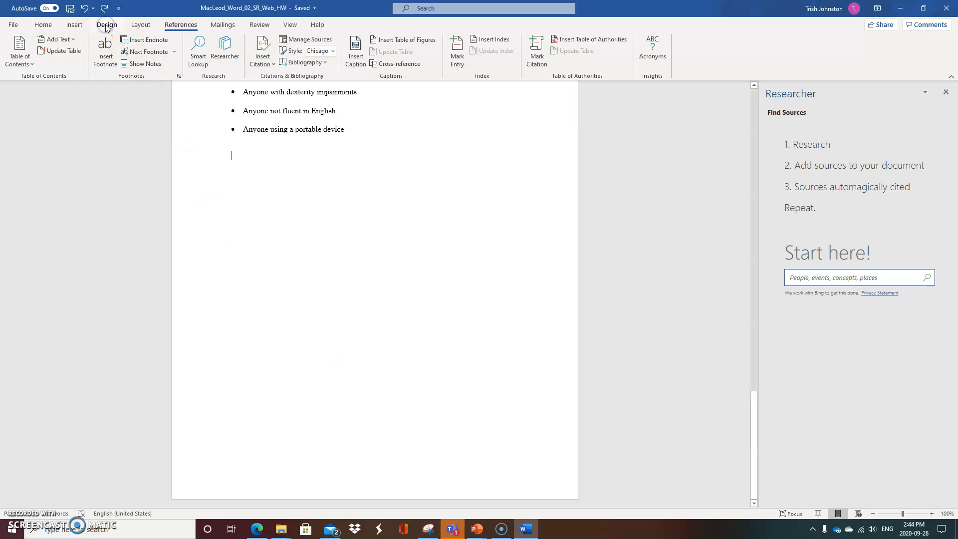
# Step: Apply the Normal margin preset, 1" on every side, to the document
pyautogui.click(106, 26)
pyautogui.click(139, 27)
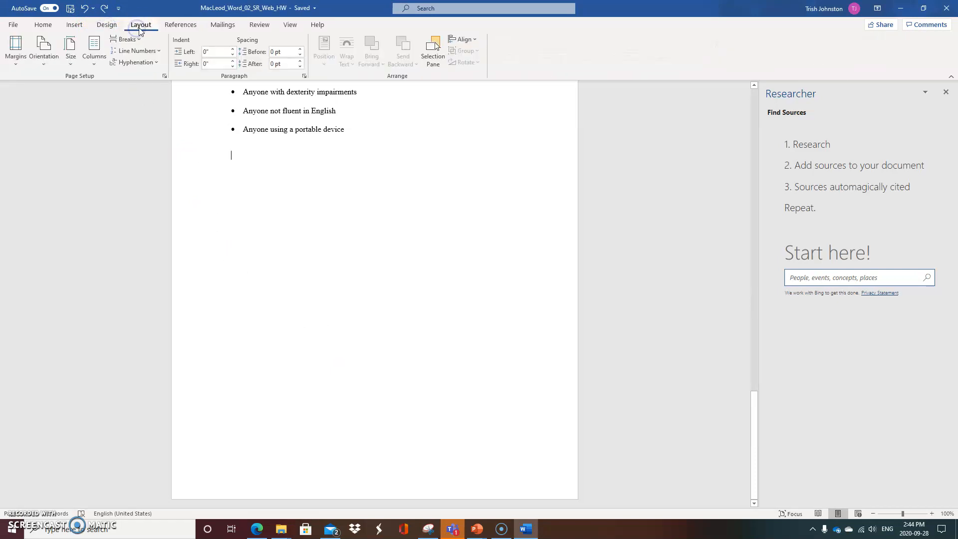
pyautogui.click(15, 54)
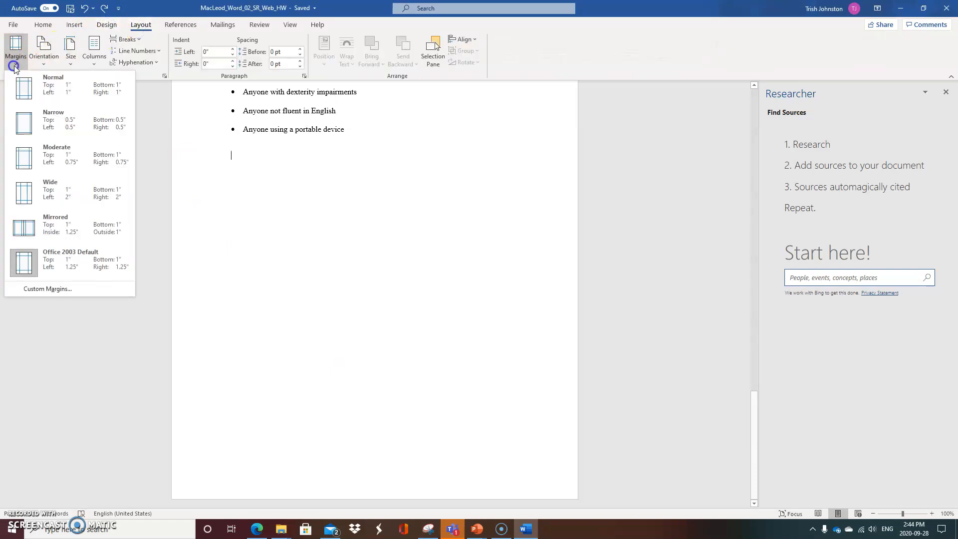
pyautogui.click(48, 91)
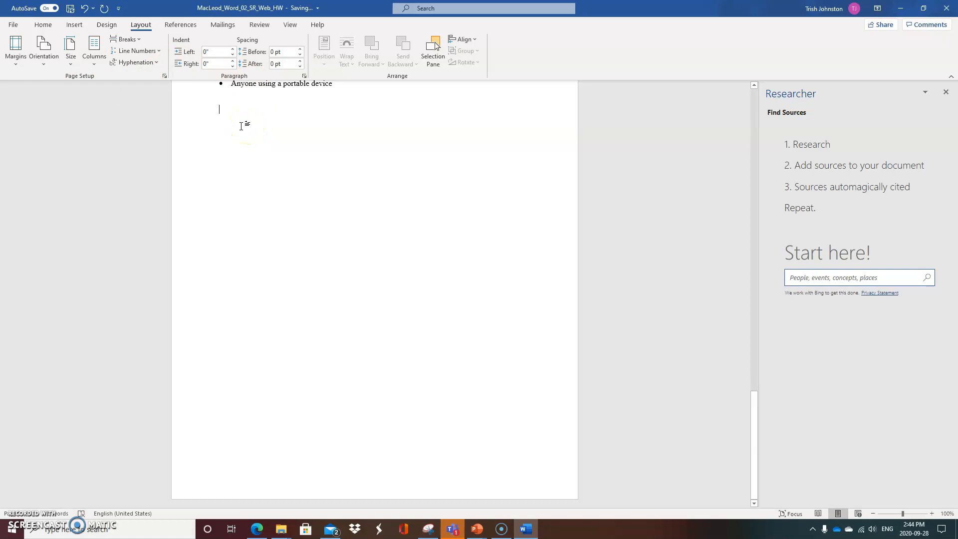
# Step: Insert a page break on the blank line after the CONCLUSION bulleted list
pyautogui.click(73, 26)
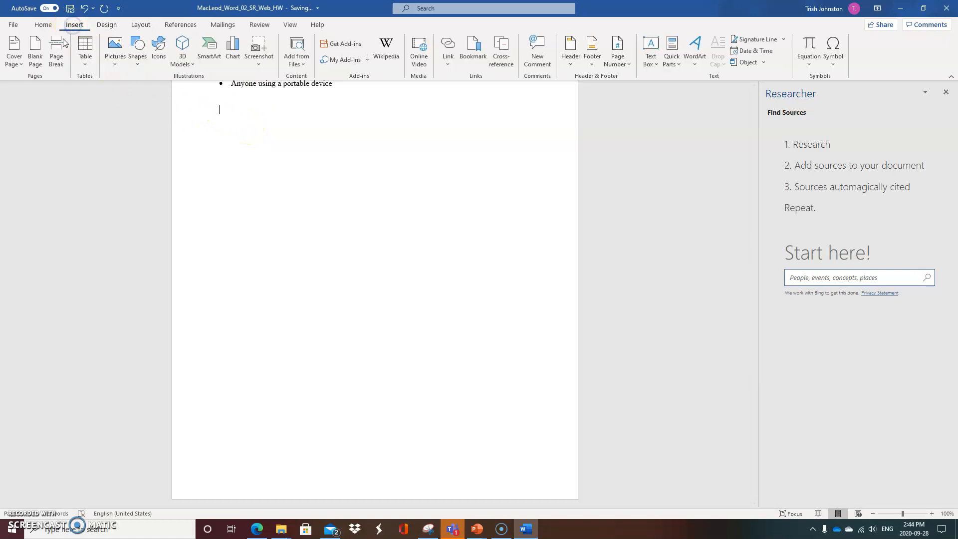
pyautogui.click(57, 62)
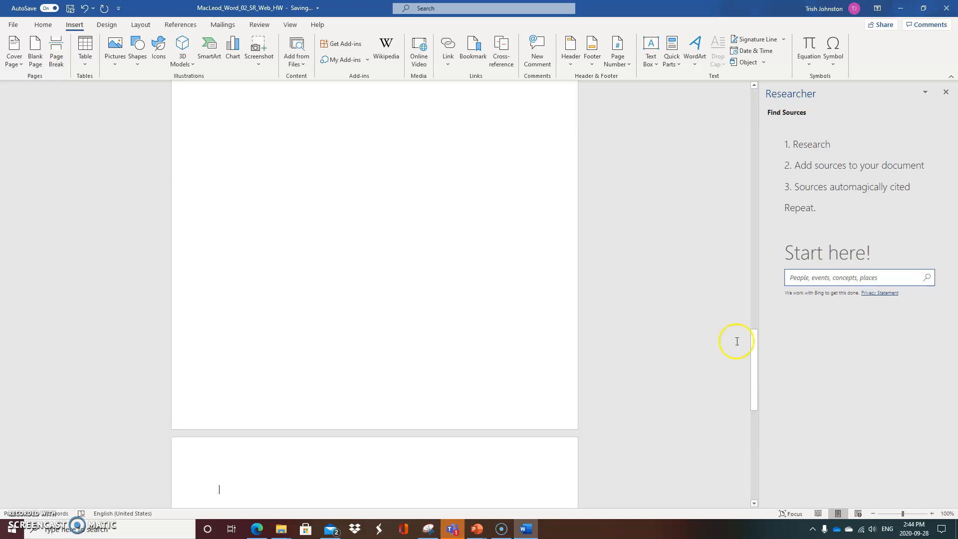
pyautogui.moveTo(754, 339); pyautogui.dragTo(755, 394)
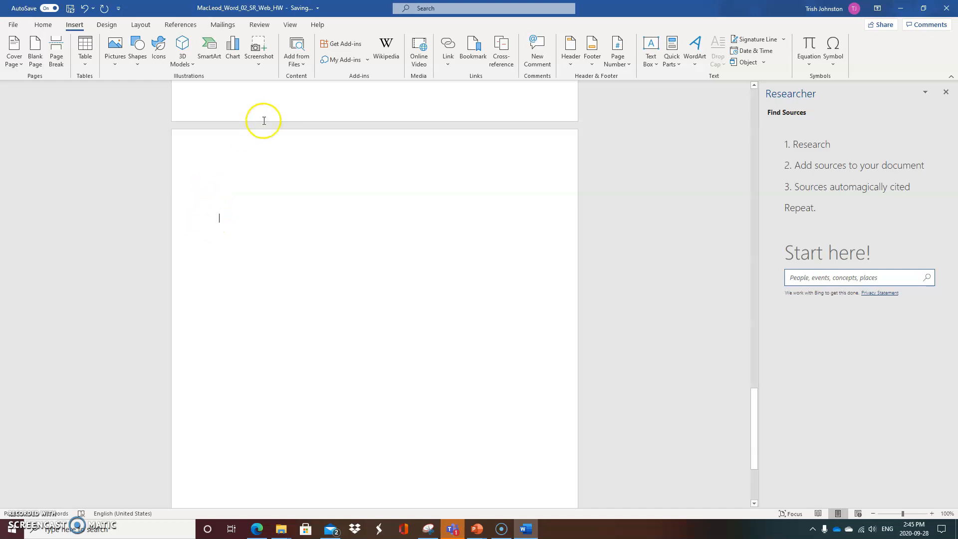
# Step: Insert the built-in Bibliography, with its Bibliography heading, on the new last page
pyautogui.click(183, 29)
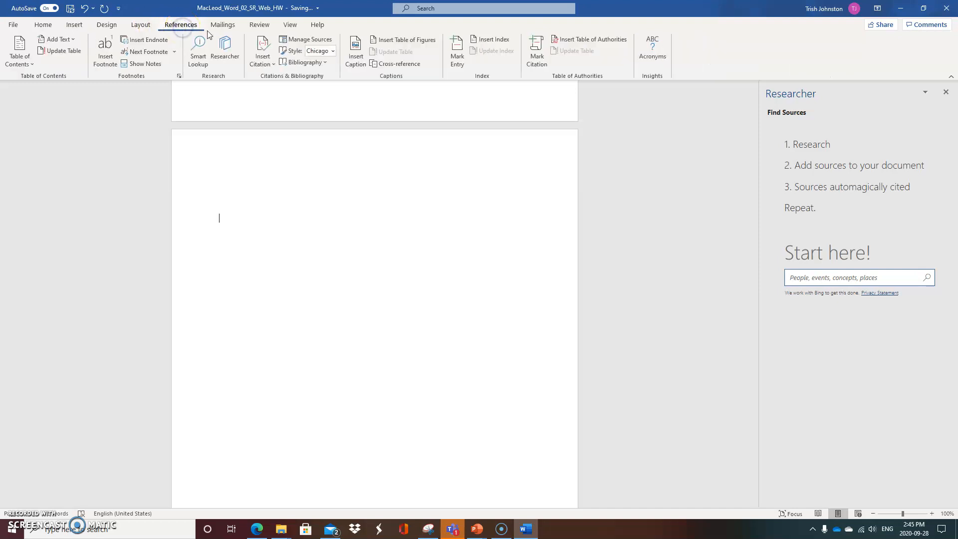
pyautogui.click(306, 62)
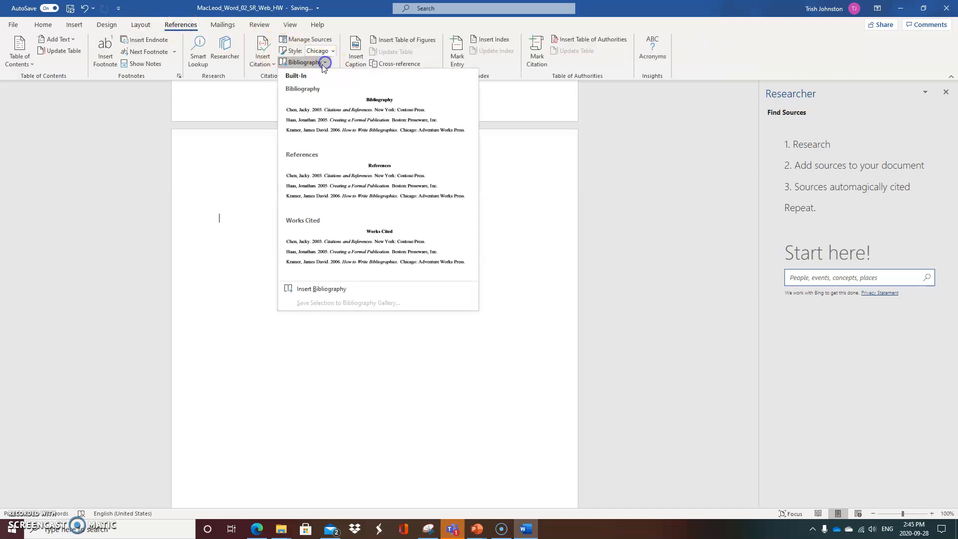
pyautogui.click(310, 88)
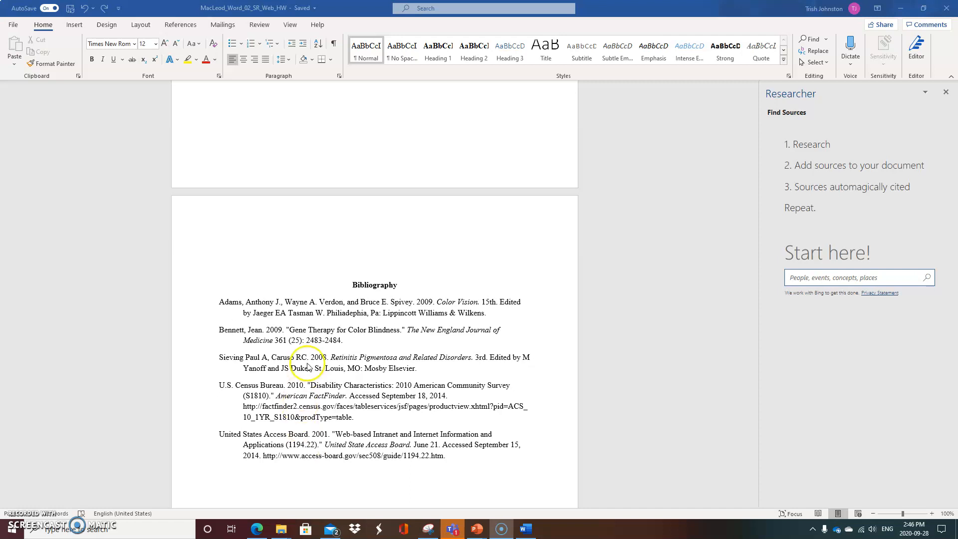
# Step: Add page numbers at the top of the pages using the Plain Number 3 style
pyautogui.click(70, 25)
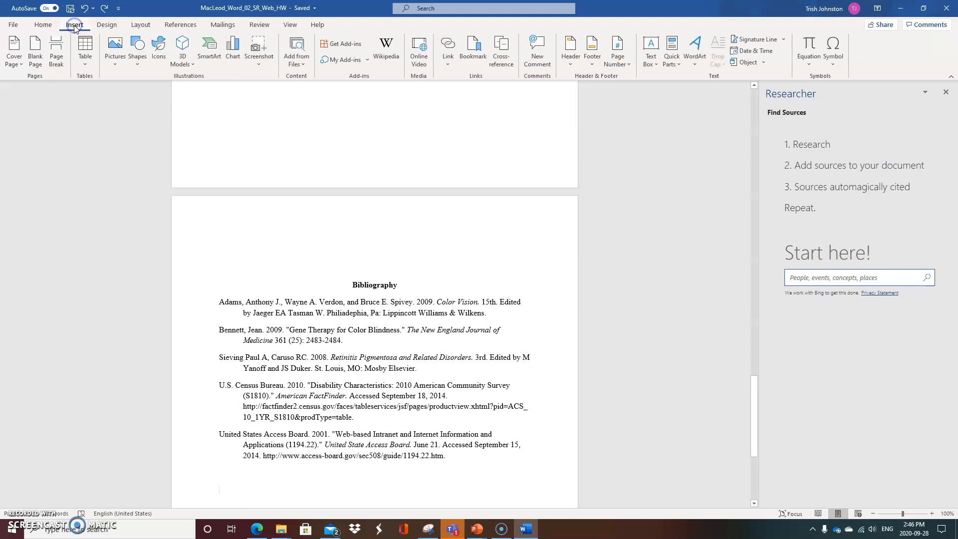
pyautogui.click(619, 57)
pyautogui.moveTo(628, 80)
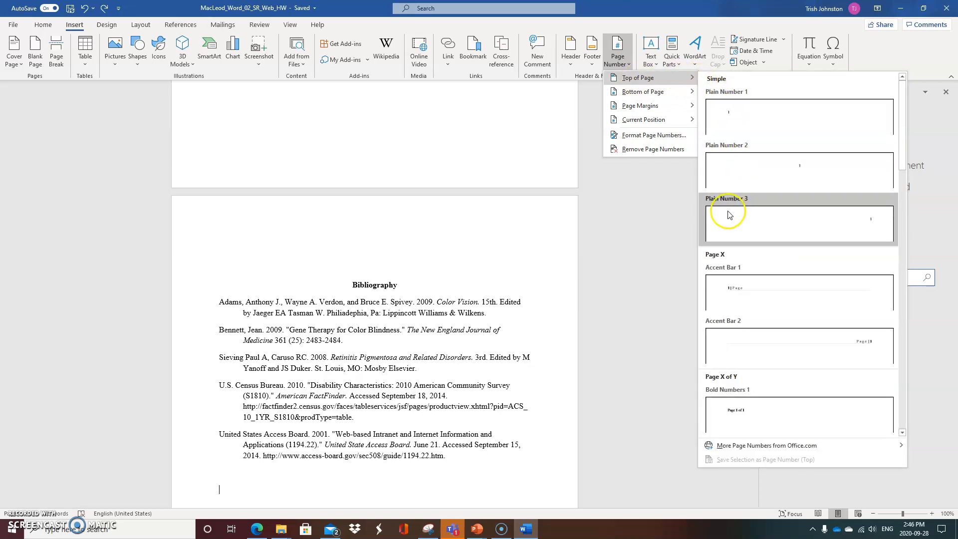
pyautogui.click(728, 214)
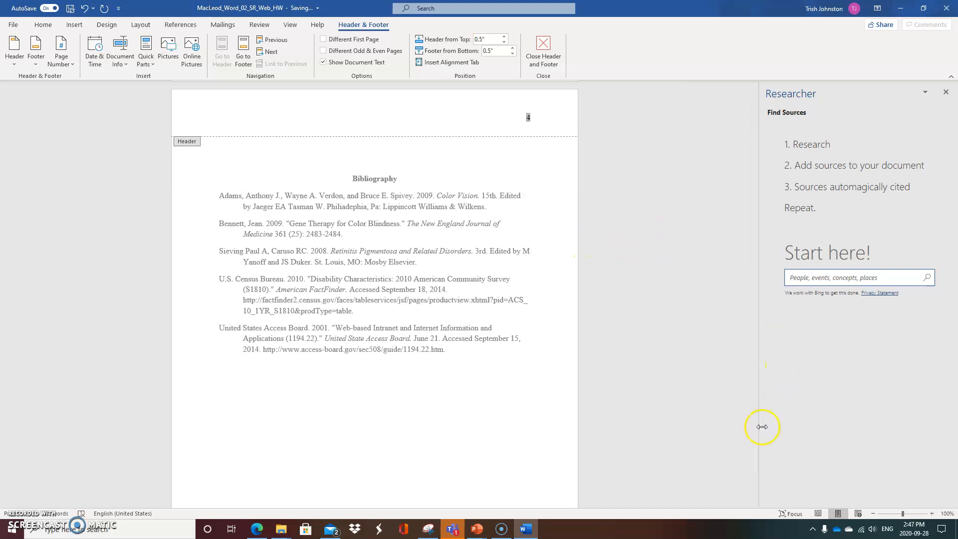
# Step: Set a different first page so page 1 carries no page number, and return to the body text of the first page
pyautogui.moveTo(753, 434); pyautogui.dragTo(738, 85)
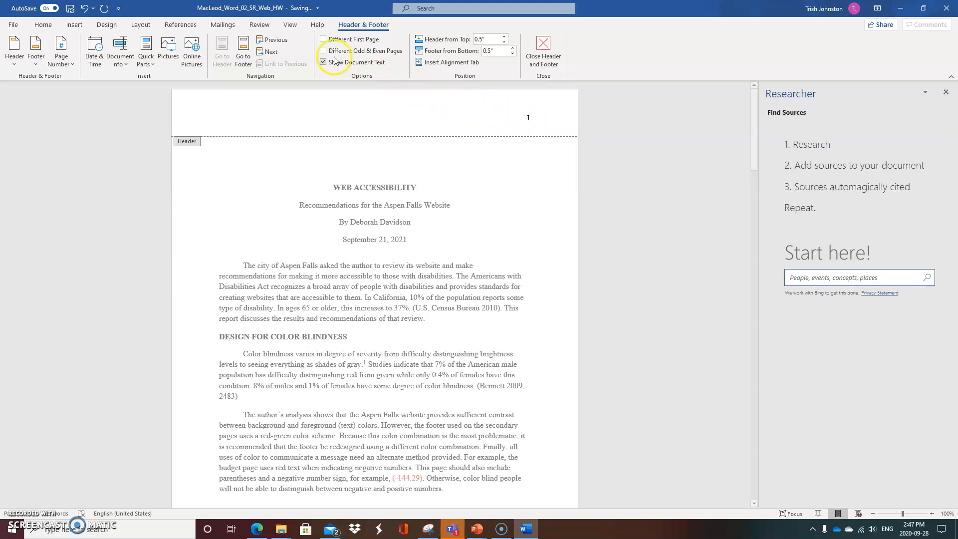
pyautogui.click(324, 39)
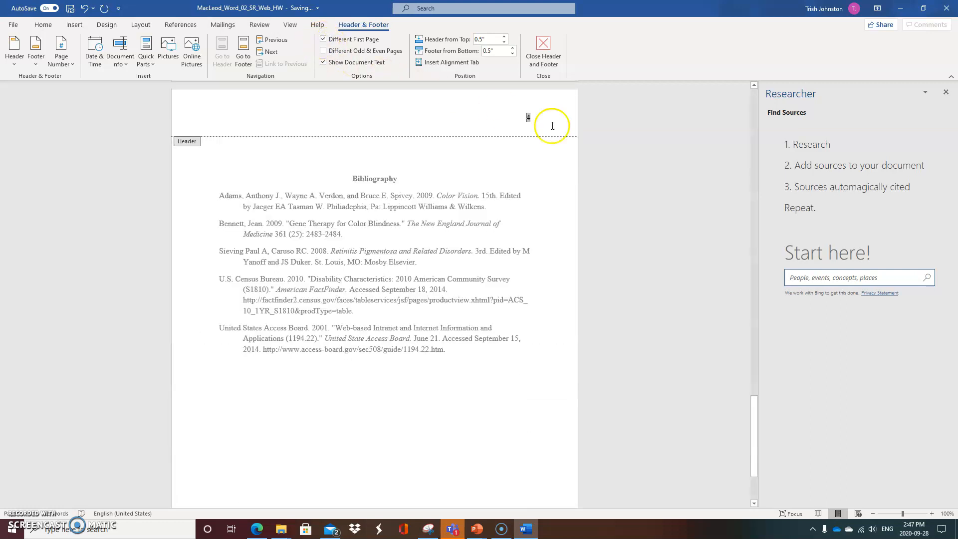
pyautogui.moveTo(756, 417); pyautogui.dragTo(759, 95)
pyautogui.doubleClick(537, 169)
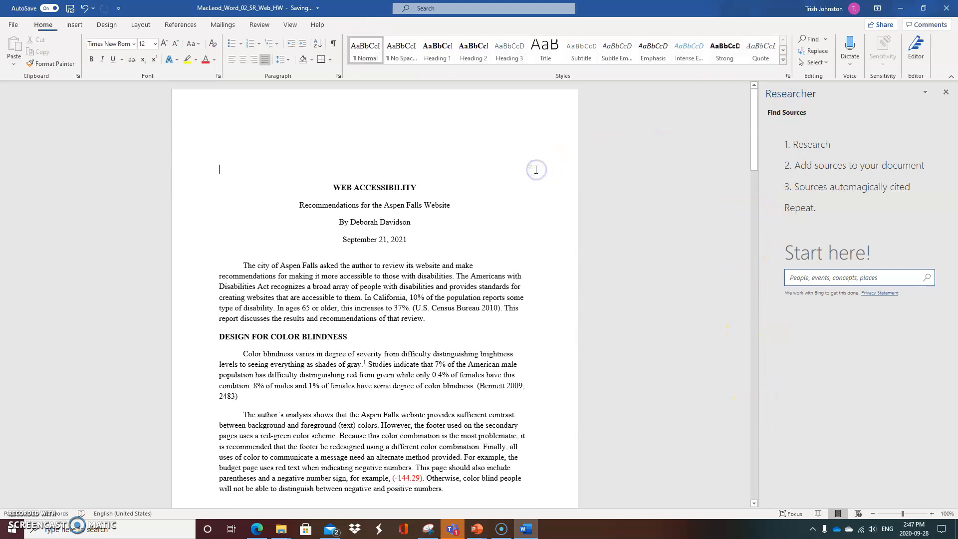
# Step: Insert the built-in Blank footer from the end of the document
pyautogui.hotkey('ctrl', 'End')
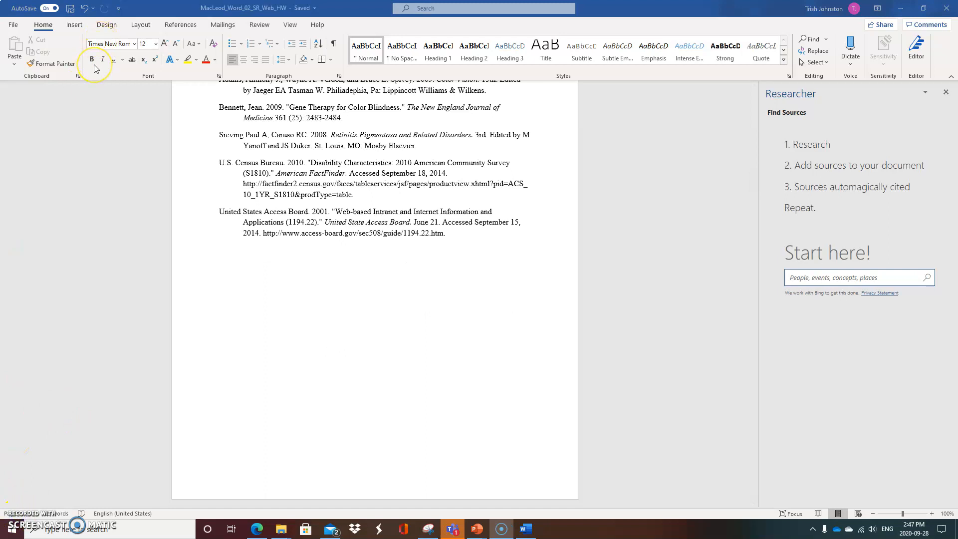
pyautogui.click(79, 26)
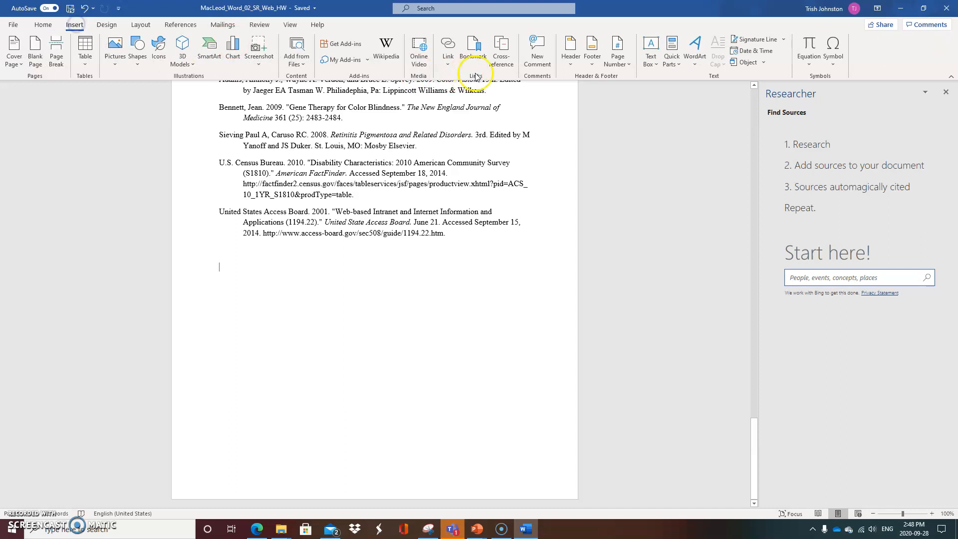
pyautogui.click(594, 62)
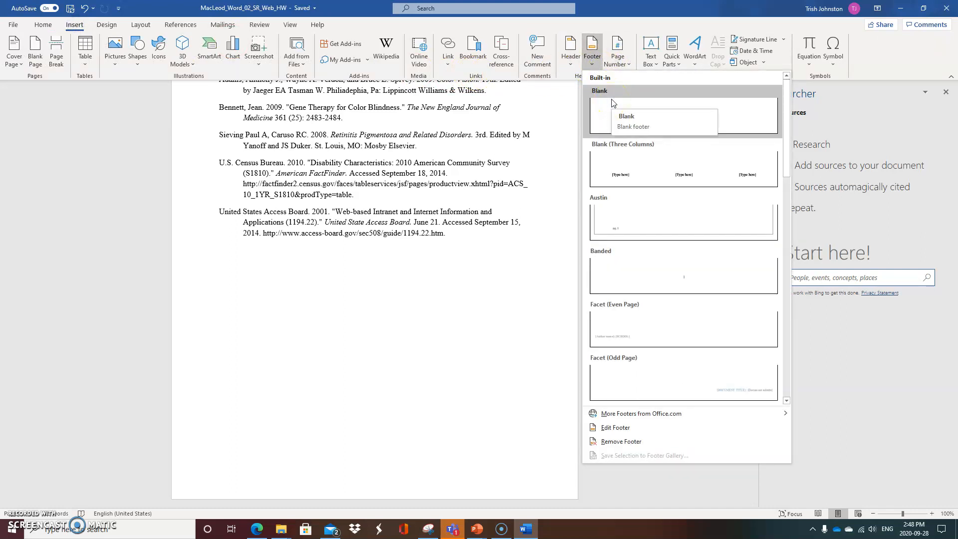
pyautogui.click(613, 103)
pyautogui.click(521, 262)
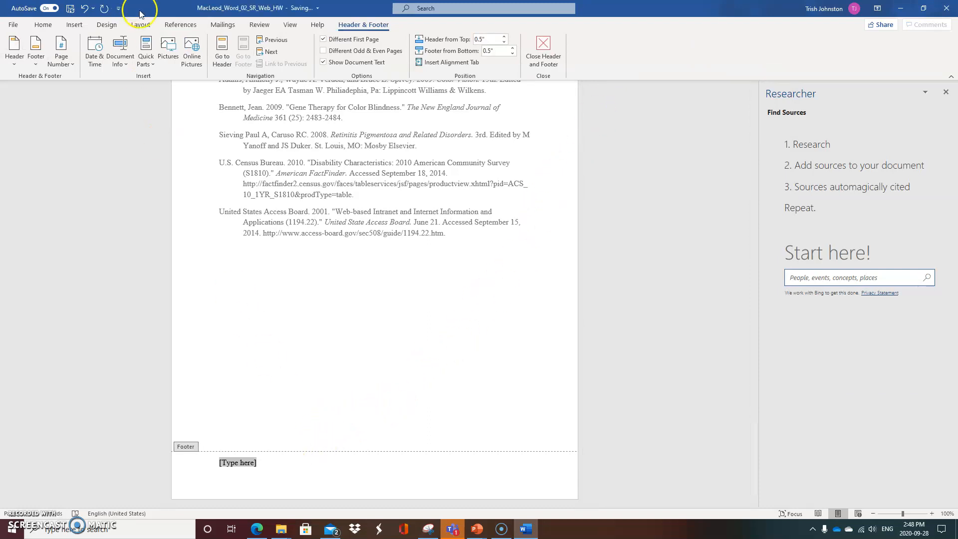
# Step: Replace the footer placeholder with the File Name field followed by a space and "(DRAFT)"
pyautogui.click(121, 59)
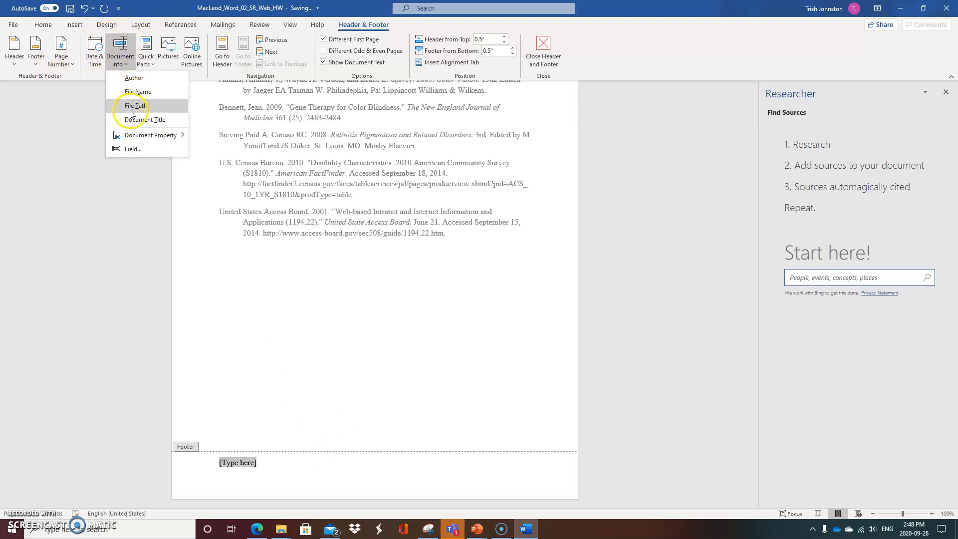
pyautogui.click(136, 93)
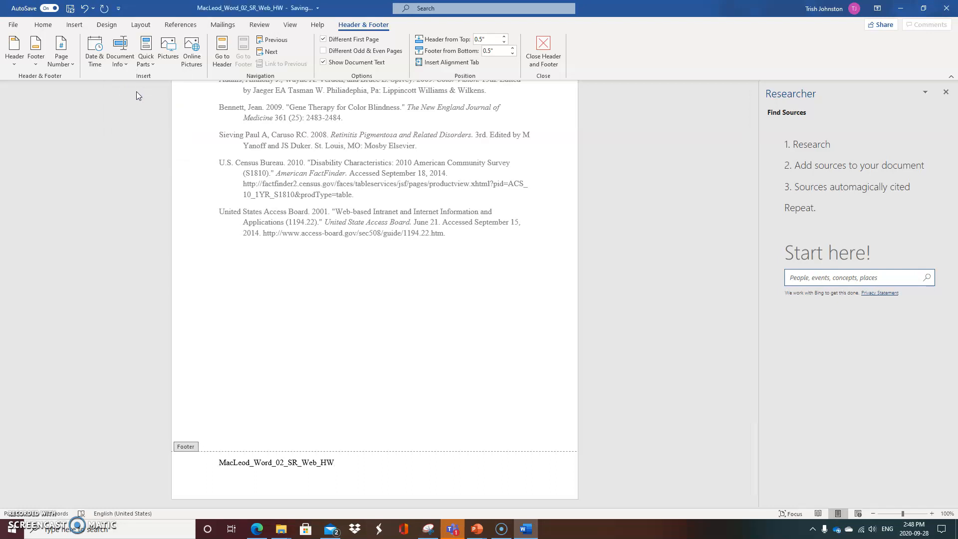
pyautogui.write('(DRAFT')
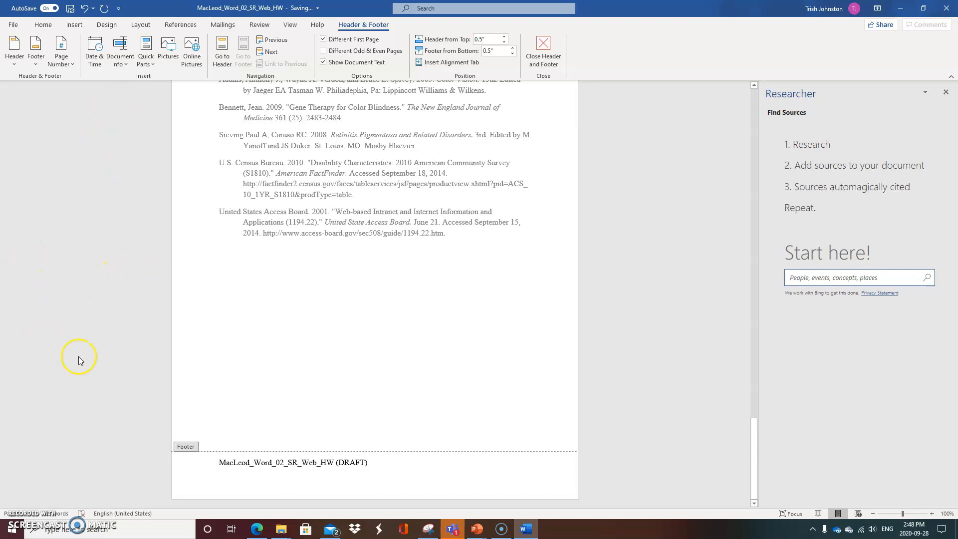
# Step: Right-align the footer line with the file name and "(DRAFT)", and return to the body text
pyautogui.moveTo(379, 465); pyautogui.dragTo(180, 444)
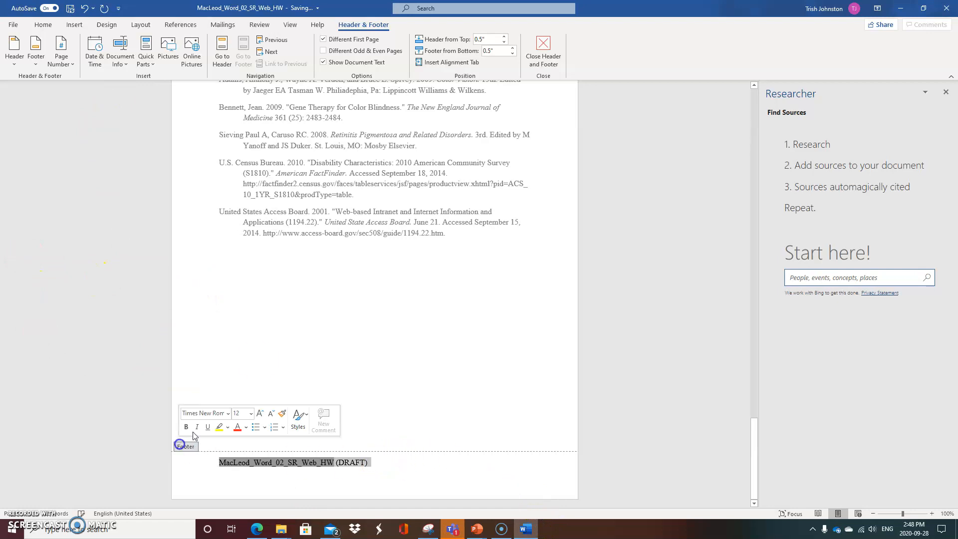
pyautogui.click(43, 25)
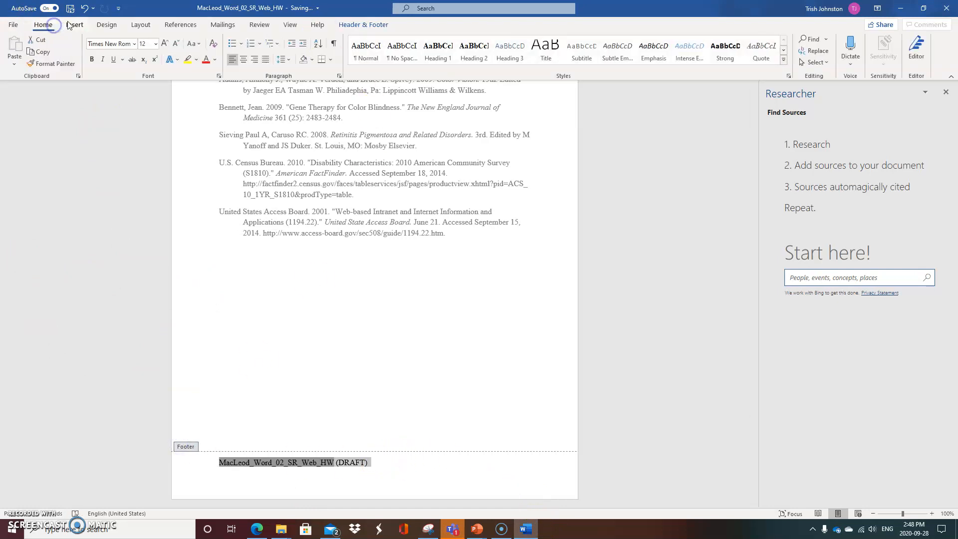
pyautogui.click(255, 59)
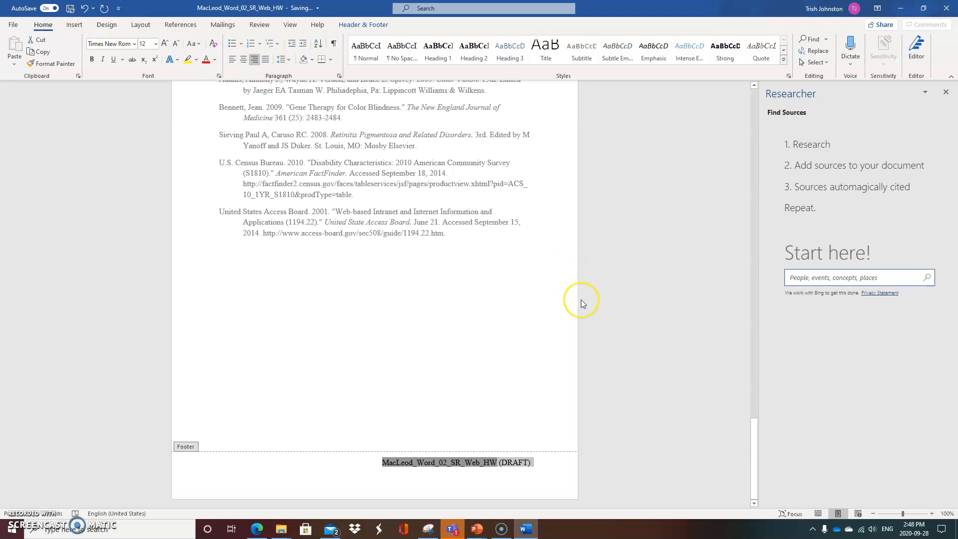
pyautogui.doubleClick(503, 370)
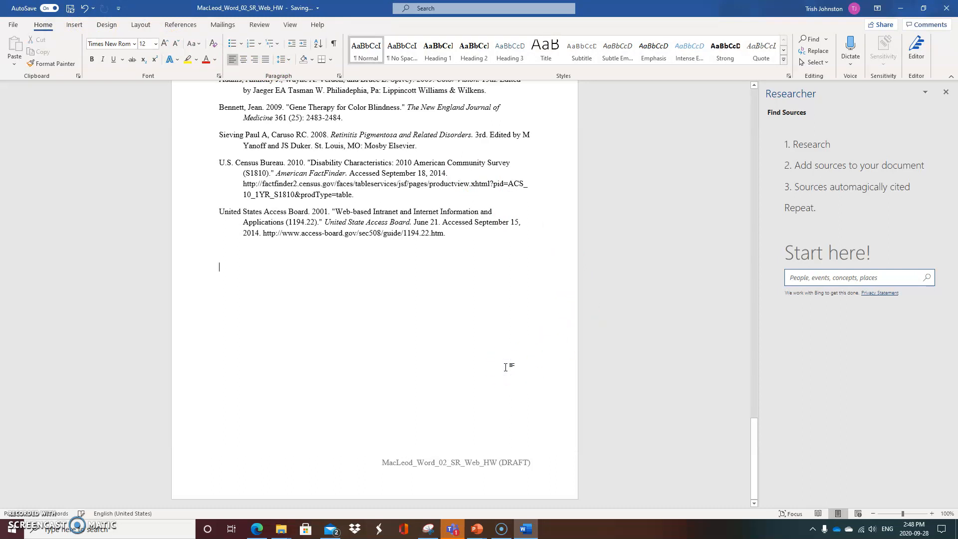